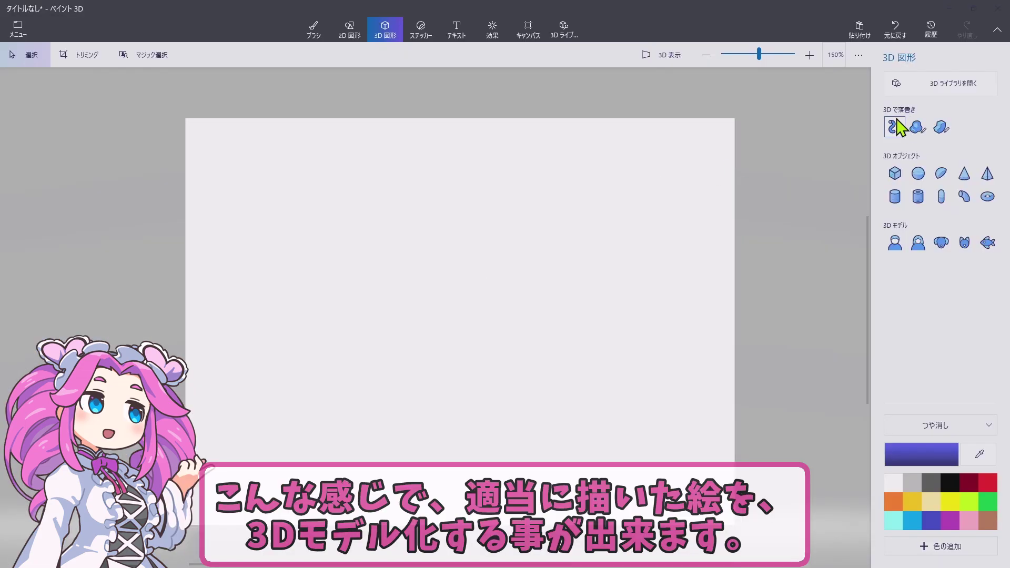
Draw a wavy 3D tube across the upper canvas and a rounded soft-edged 3D blob below it
left_click(894, 126)
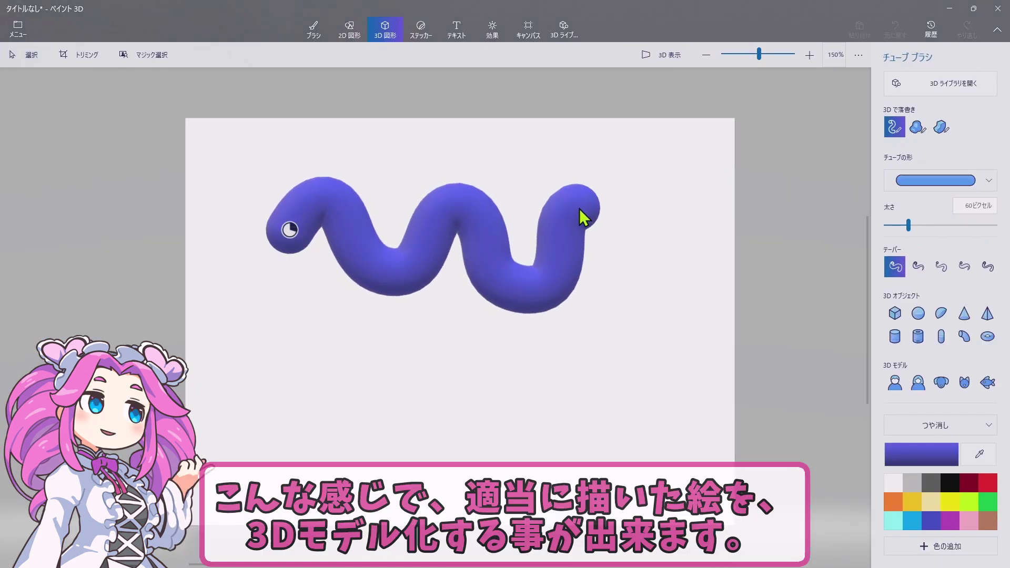
left_click(918, 128)
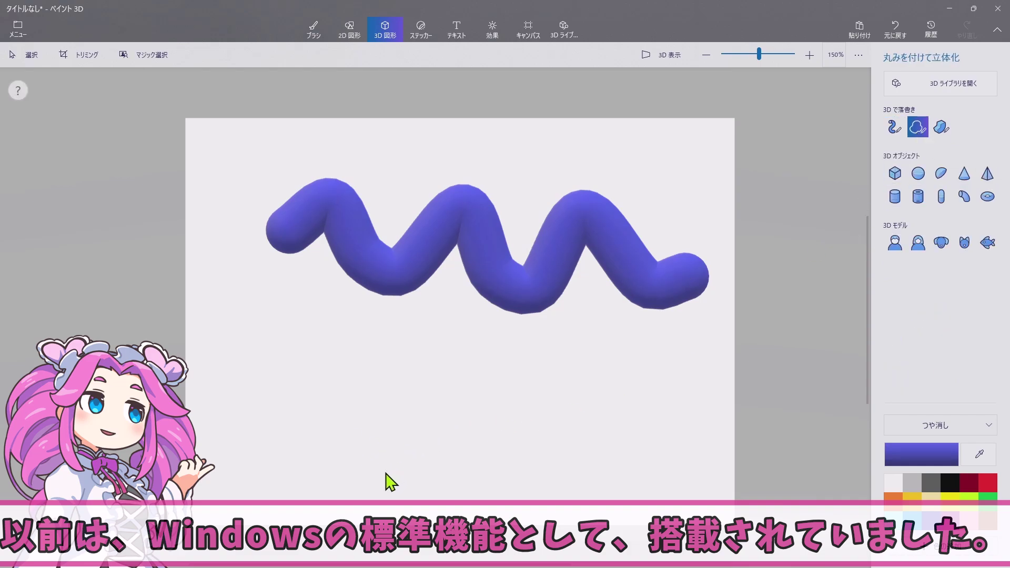
left_click_drag(536, 451, 465, 494)
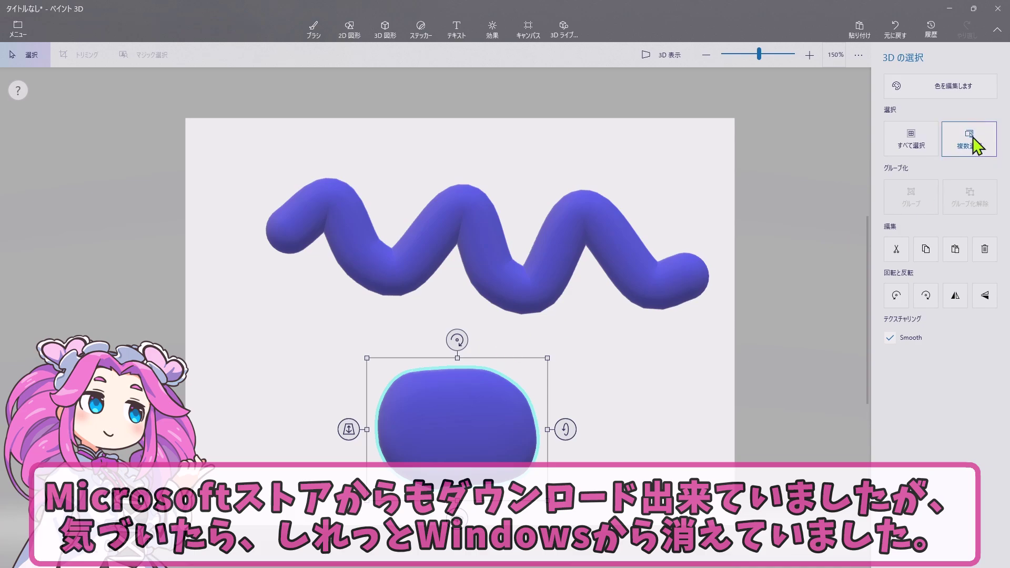
left_click(674, 367)
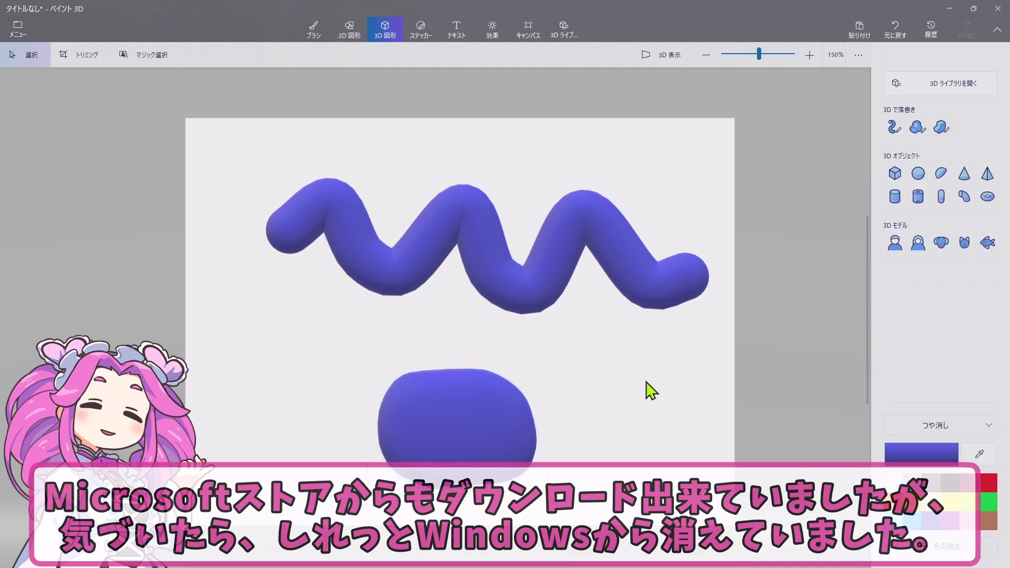
Select the rounded blob and rotate it in its plane and around its horizontal axis
left_click(521, 439)
left_click_drag(570, 426, 591, 430)
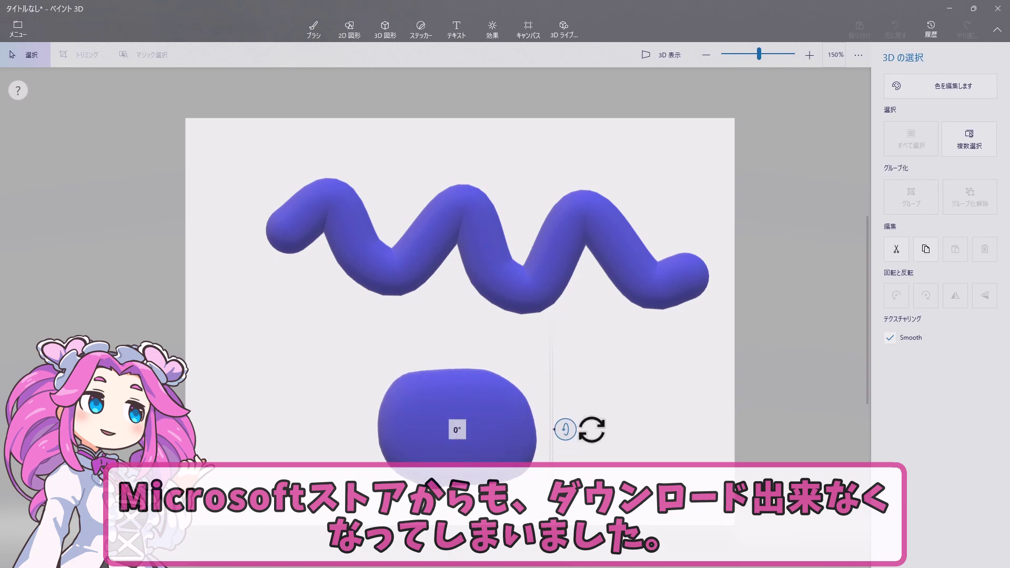
mouse_move(457, 341)
left_mouse_down()
mouse_move(509, 354)
mouse_move(419, 379)
mouse_move(487, 345)
mouse_move(447, 351)
left_mouse_up()
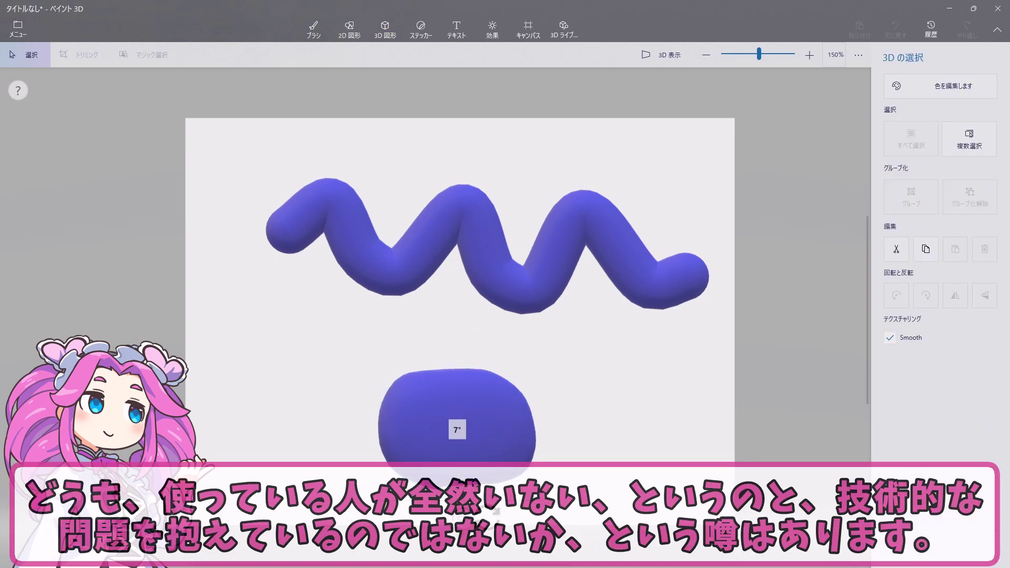
left_click_drag(589, 429, 593, 289)
left_click(713, 242)
left_click_drag(738, 246, 758, 520)
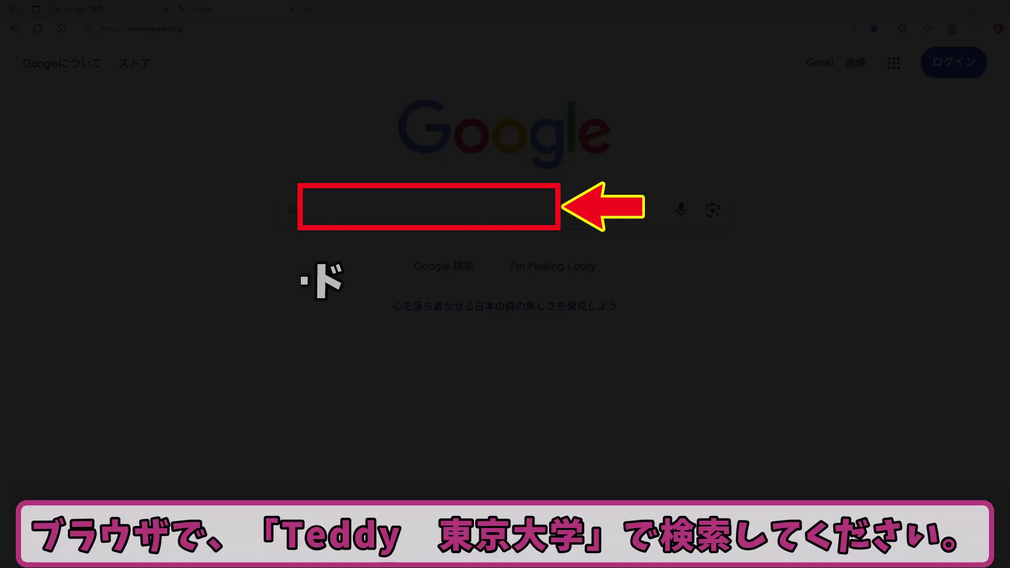
Switch to the web browser and search Google for "Teddy 東京大学"
left_click(363, 210)
type("Teddy")
type("　東京大学")
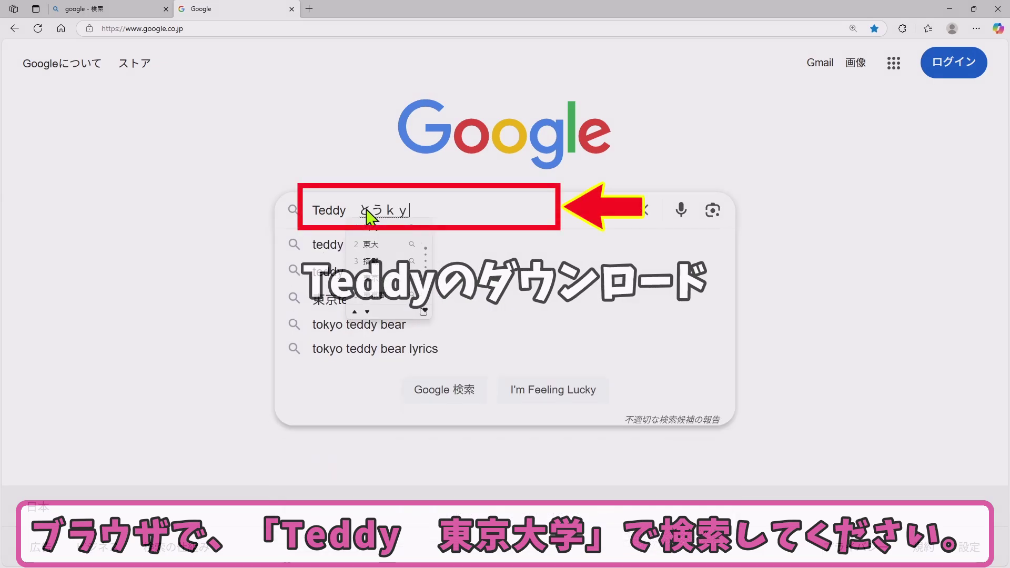
key("Return")
Open the researcher's home page from the results instead of a PDF, and follow its ３次元お絵描き(Teddy) link
scroll(290, 226, "down", 3)
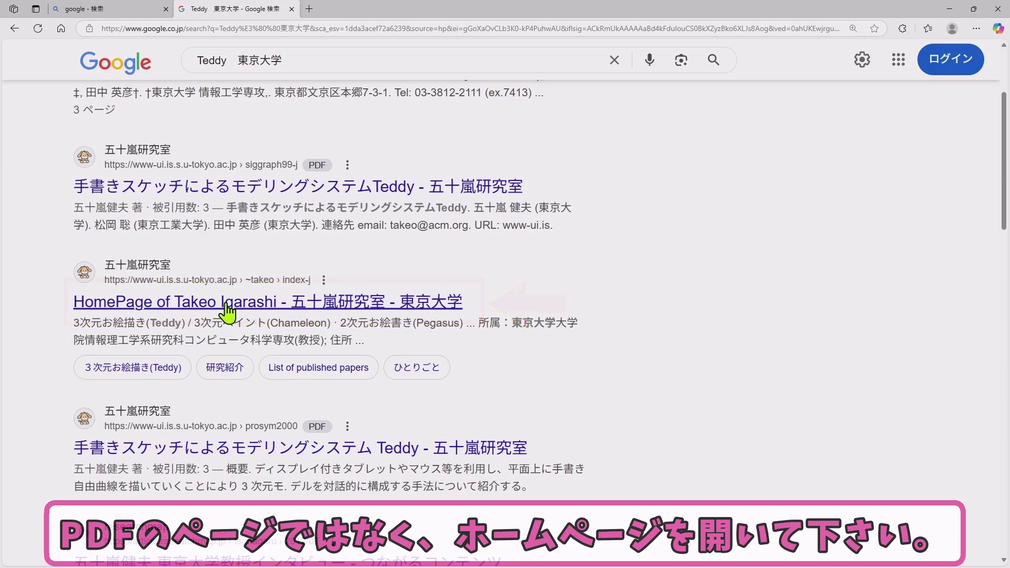
left_click(227, 303)
scroll(547, 291, "up", 1, "ctrl")
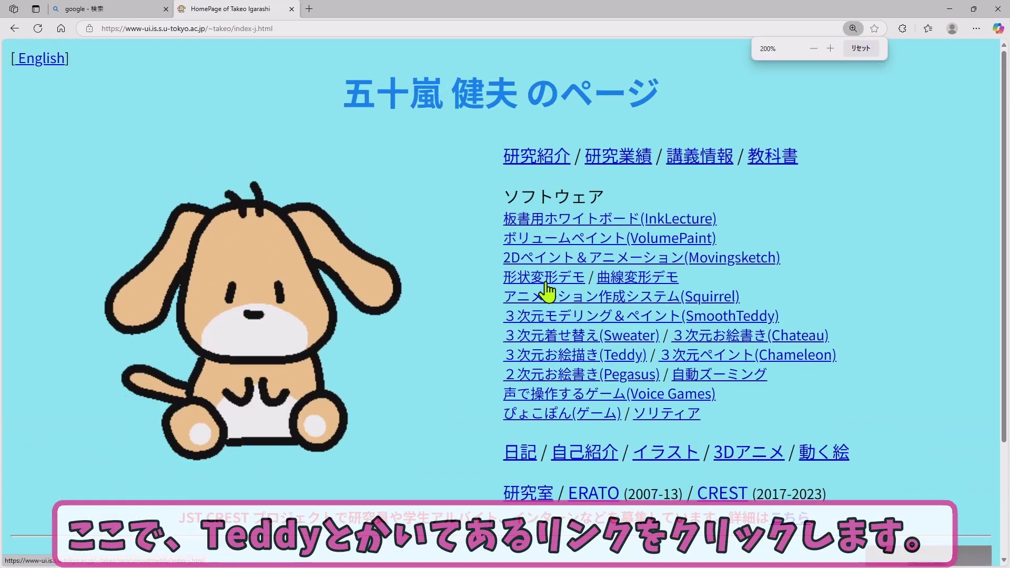
left_click(620, 361)
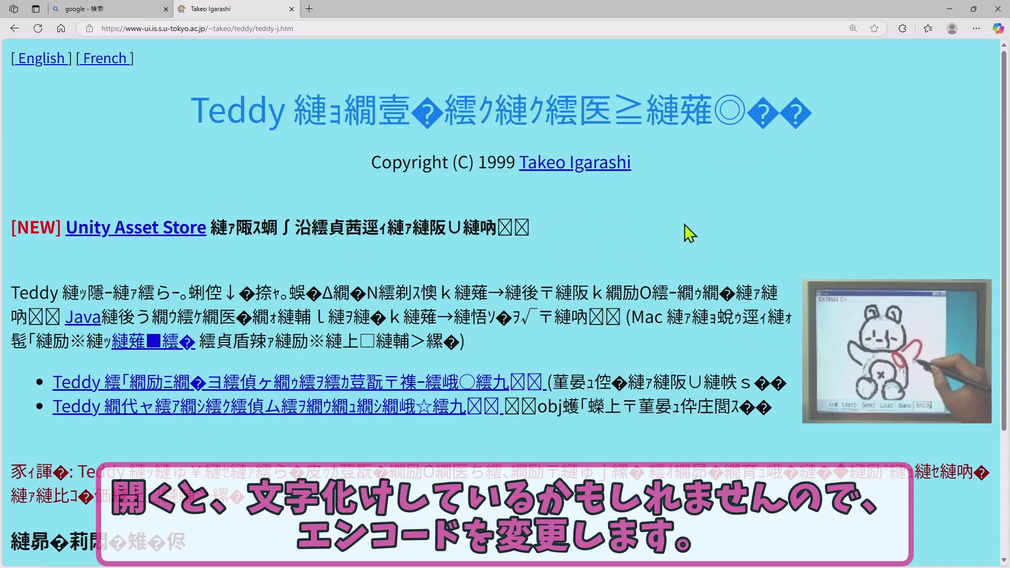
Set the garbled page's character encoding to Unicode (UTF-8) with the Charset extension
left_click(901, 28)
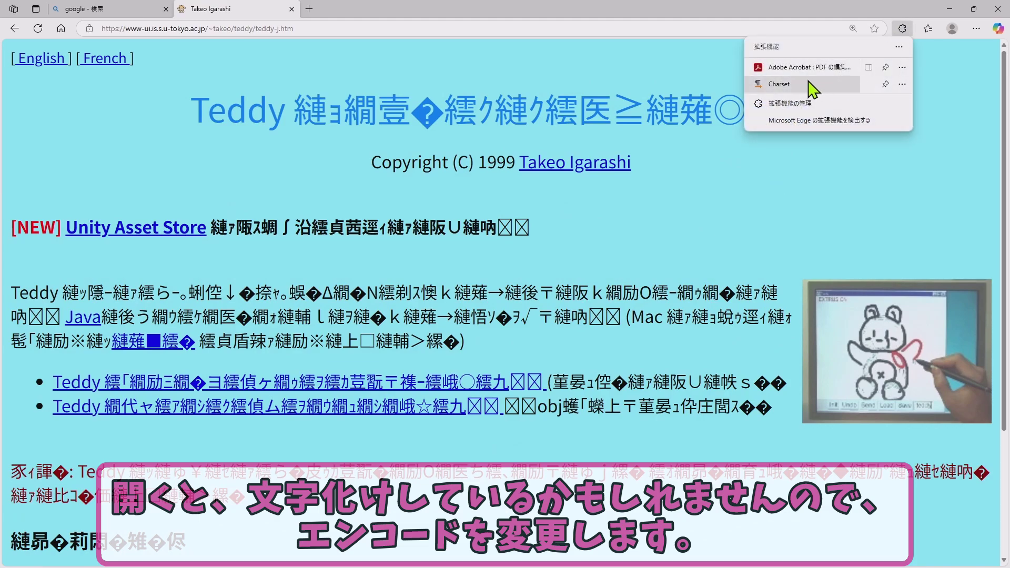
left_click(812, 84)
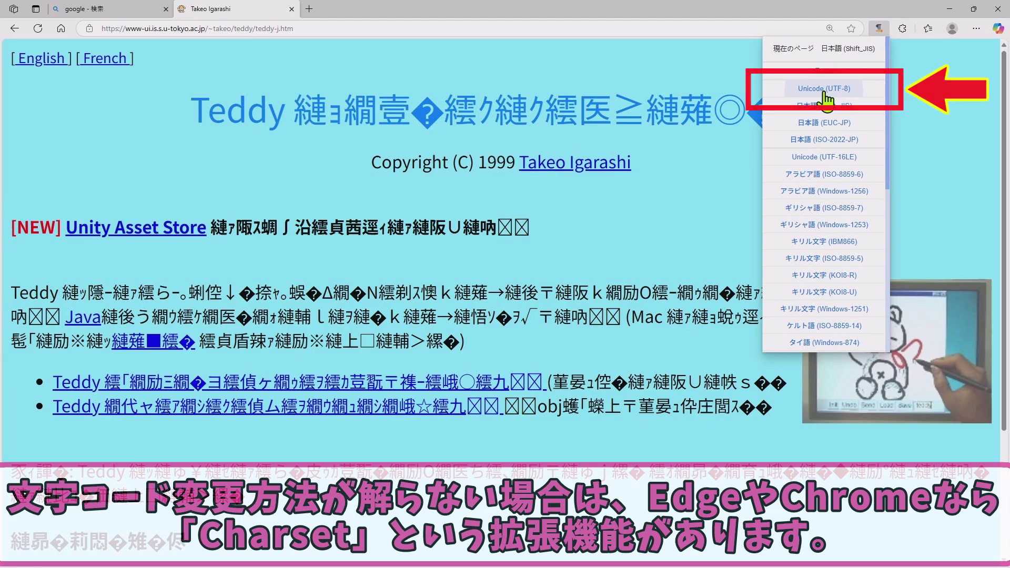
left_click(824, 90)
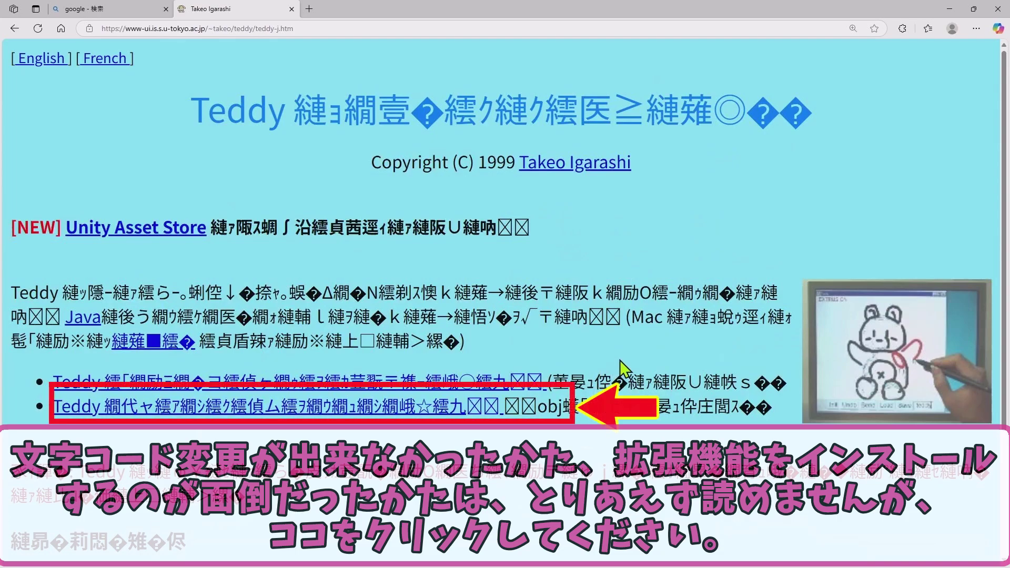
Download the Teddy package and extract teddy-j.zip to D:\Teddy
left_click(313, 384)
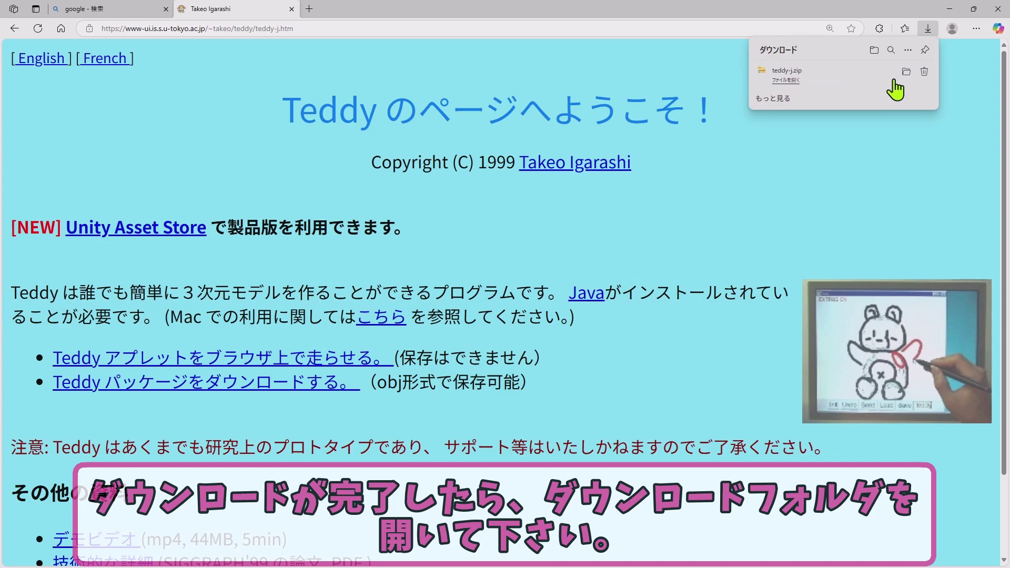
left_click(905, 72)
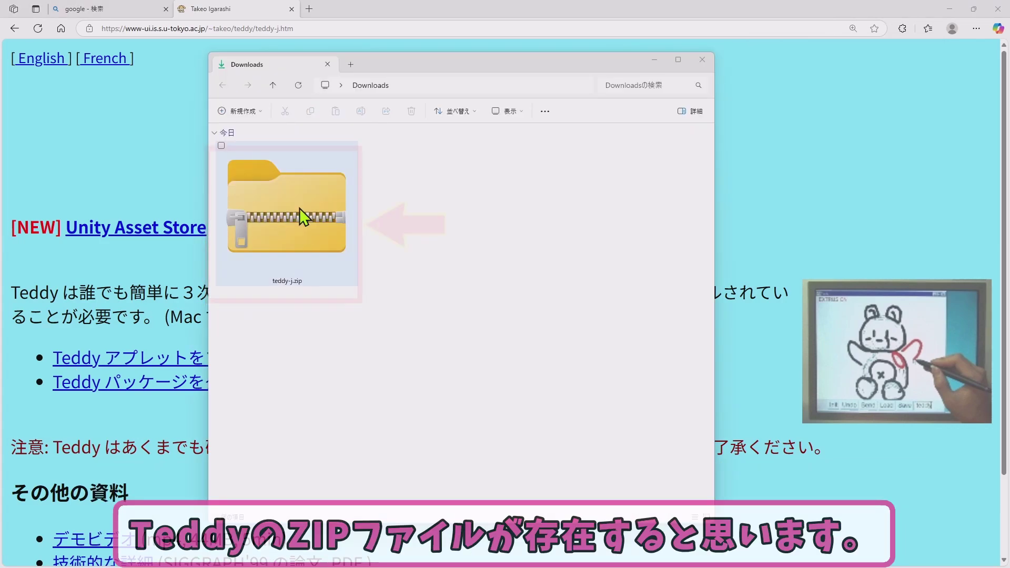
right_click(299, 207)
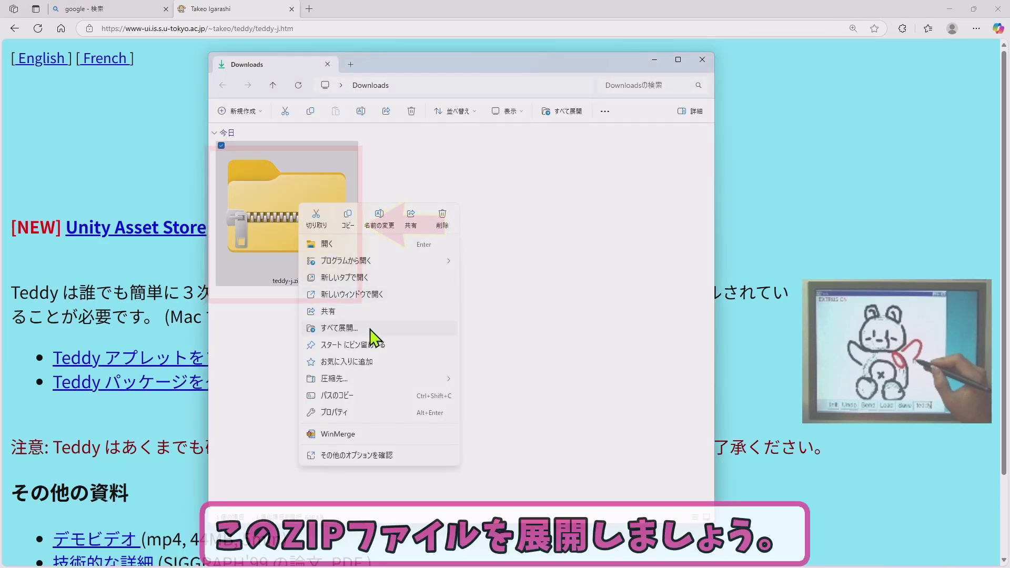
left_click(340, 327)
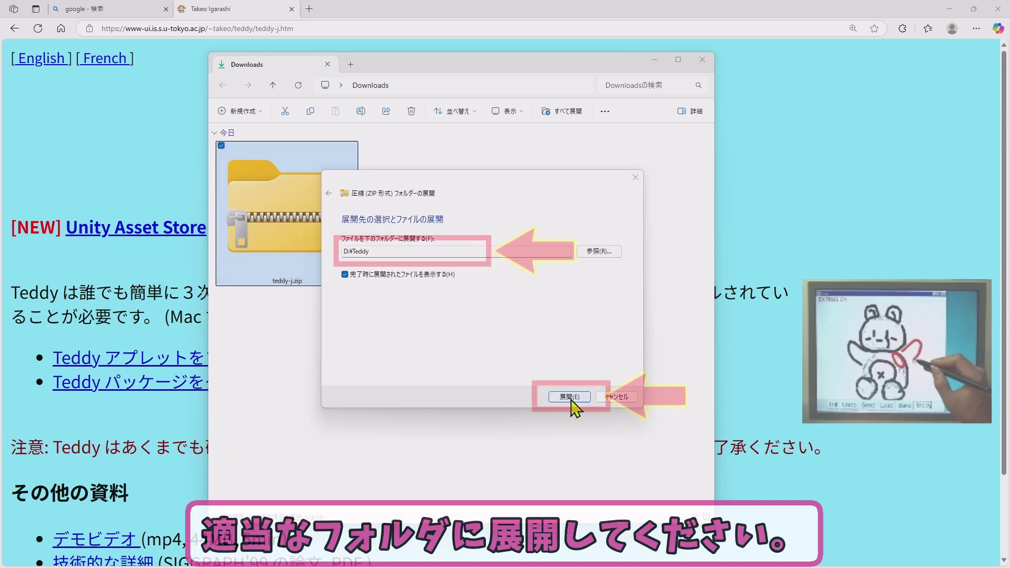
left_click(572, 402)
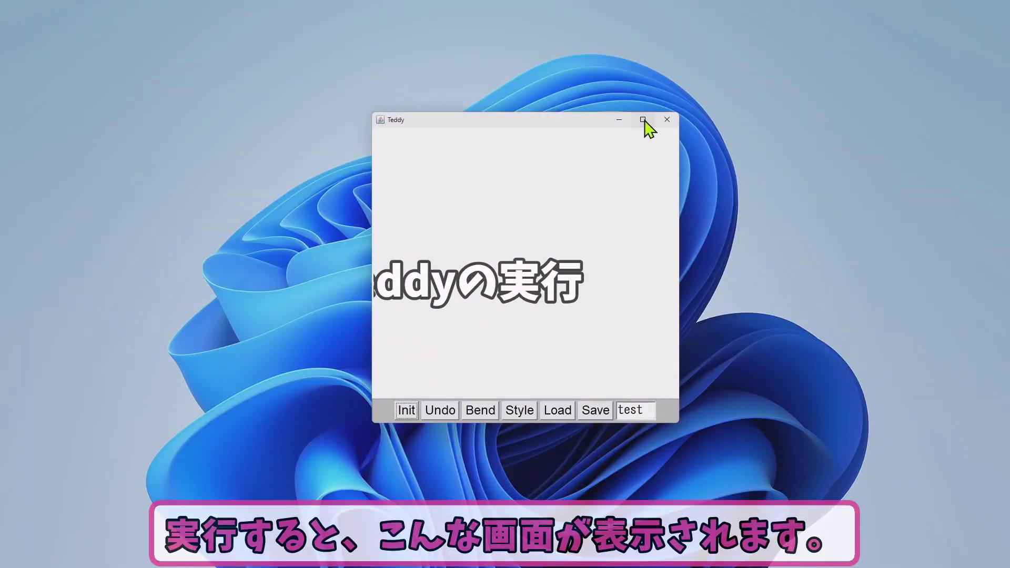
Maximize the Teddy window and sketch a closed rounded outline to form a 3D test body
left_click(644, 120)
mouse_move(456, 366)
left_mouse_down()
mouse_move(597, 191)
mouse_move(474, 368)
left_mouse_up()
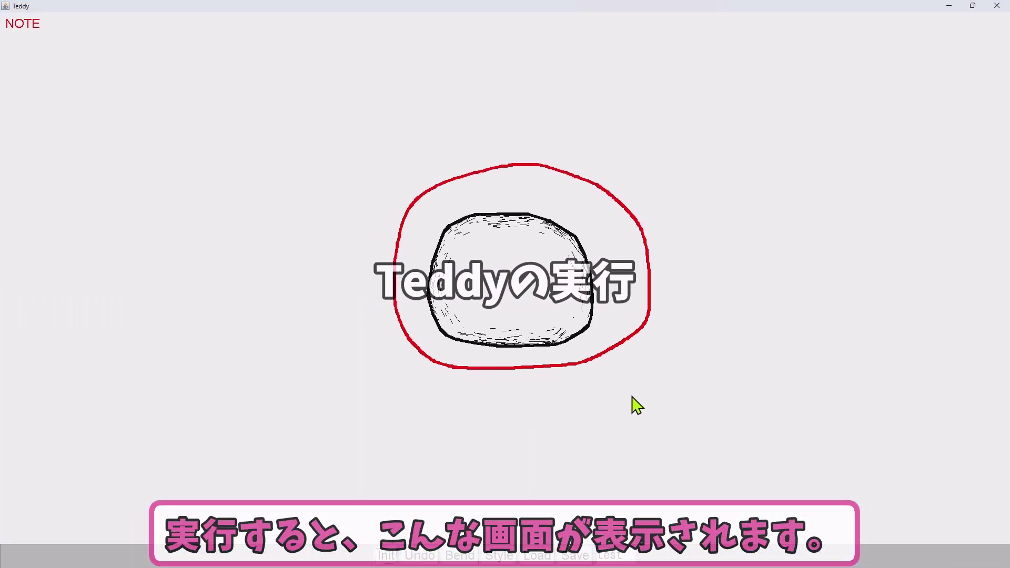
Try adding sketch strokes to the rounded test body while turning it to different angles
mouse_move(523, 292)
left_mouse_down()
mouse_move(526, 239)
mouse_move(520, 289)
left_mouse_up()
left_click_drag(518, 204, 542, 154)
mouse_move(649, 257)
right_mouse_down()
mouse_move(602, 302)
mouse_move(530, 273)
right_mouse_up()
mouse_move(544, 263)
left_mouse_down()
mouse_move(577, 255)
mouse_move(545, 262)
left_mouse_up()
right_click_drag(573, 302, 563, 266)
left_click_drag(498, 204, 532, 196)
mouse_move(531, 195)
right_mouse_down()
mouse_move(521, 323)
mouse_move(471, 241)
right_mouse_up()
left_click_drag(465, 233, 500, 240)
left_click_drag(521, 246, 553, 253)
left_click_drag(482, 275, 524, 284)
Clear the canvas, sketch a closed five-pointed star outline as a 3D body, and enter hosi as its file name
left_click(386, 556)
mouse_move(355, 222)
left_mouse_down()
mouse_move(478, 164)
mouse_move(589, 237)
mouse_move(550, 374)
mouse_move(338, 383)
mouse_move(358, 226)
left_mouse_up()
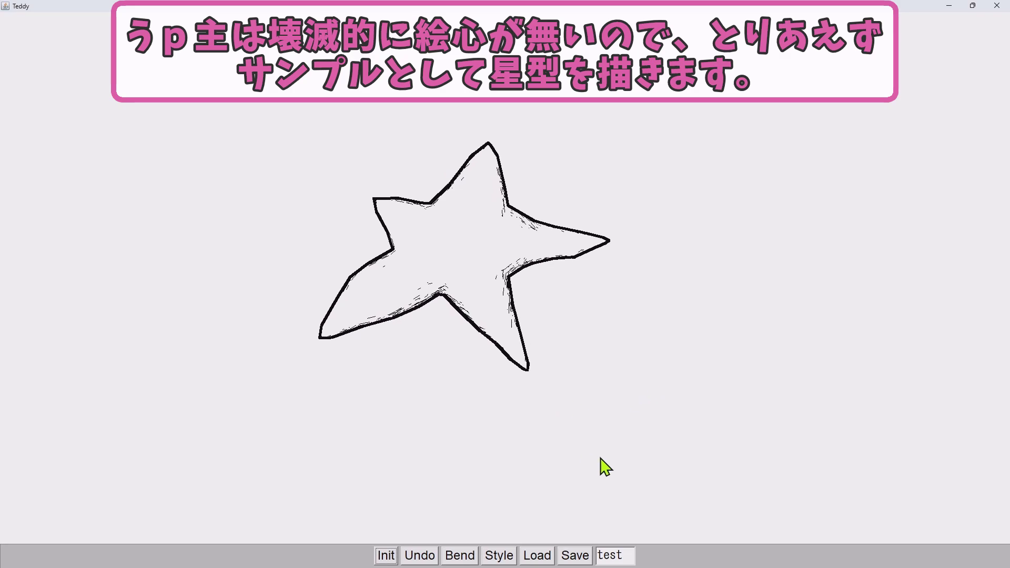
type("hosi")
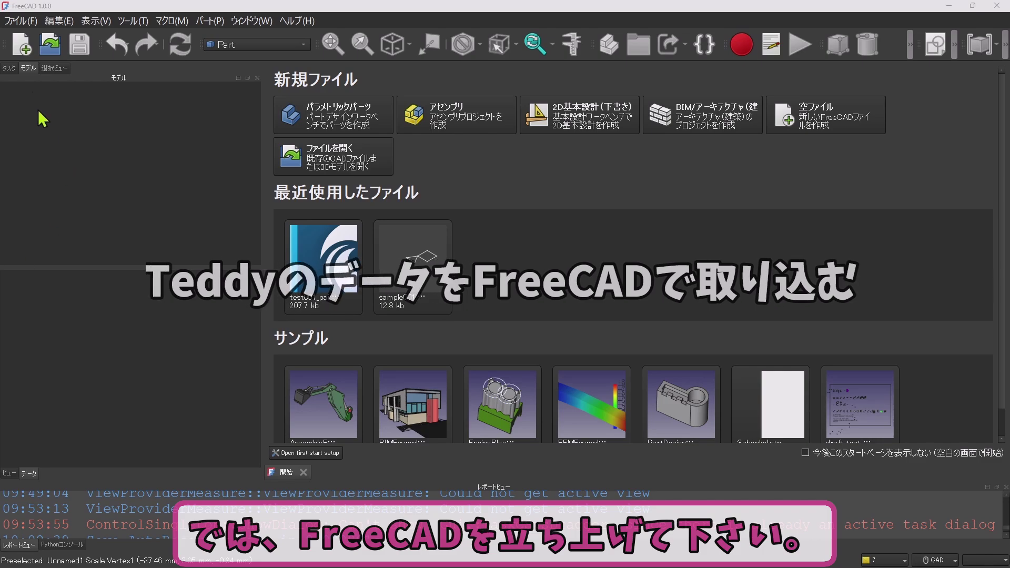
Create an empty FreeCAD document and choose hosi.obj from the teddy-j folder for import
left_click(22, 51)
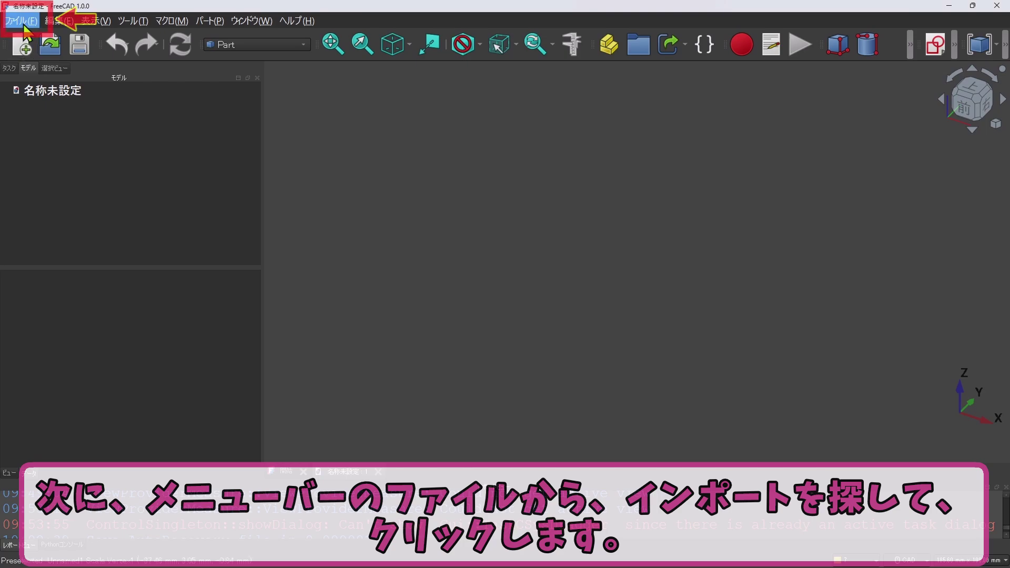
left_click(25, 21)
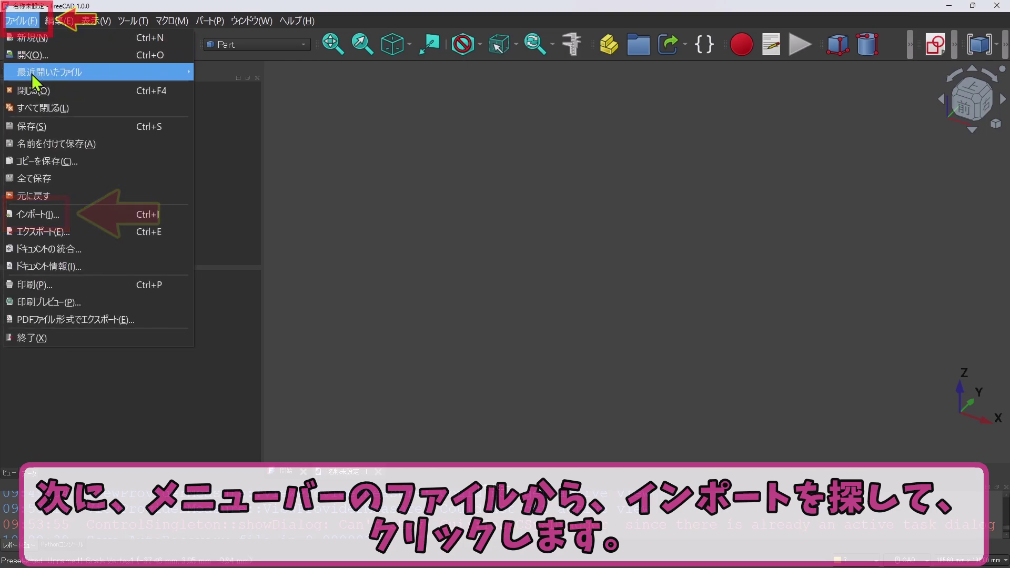
left_click(62, 216)
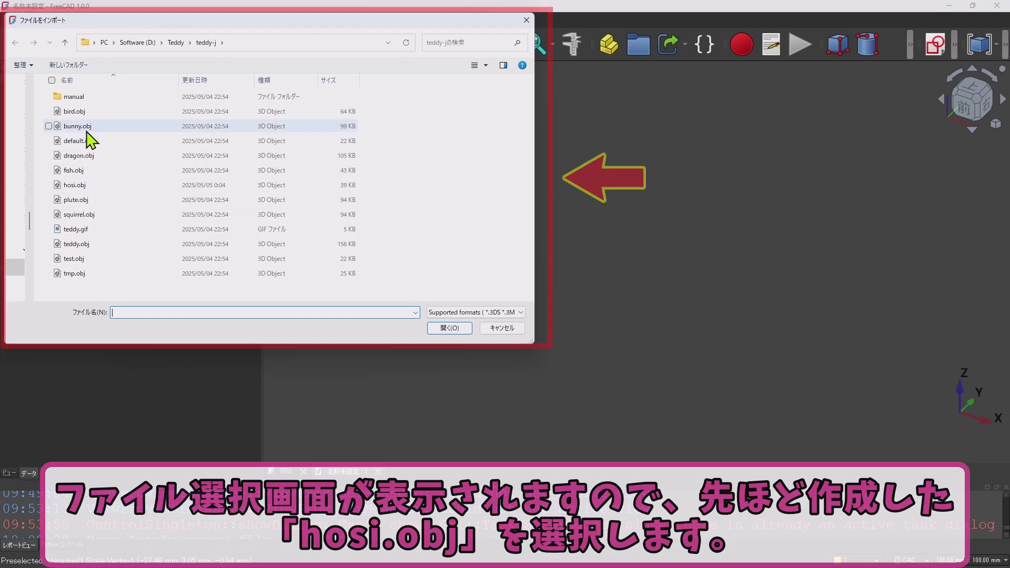
left_click(86, 185)
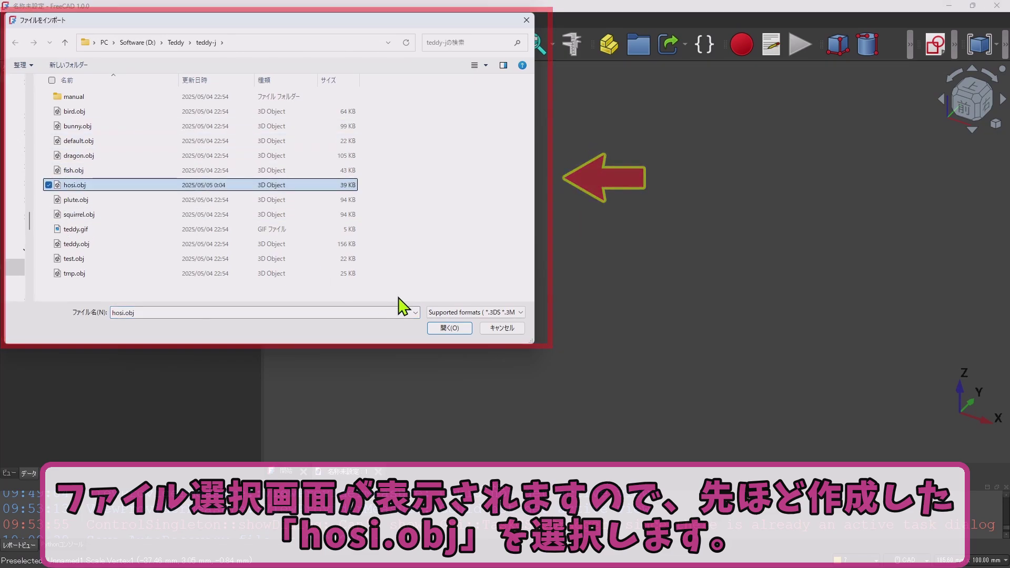
left_click(461, 333)
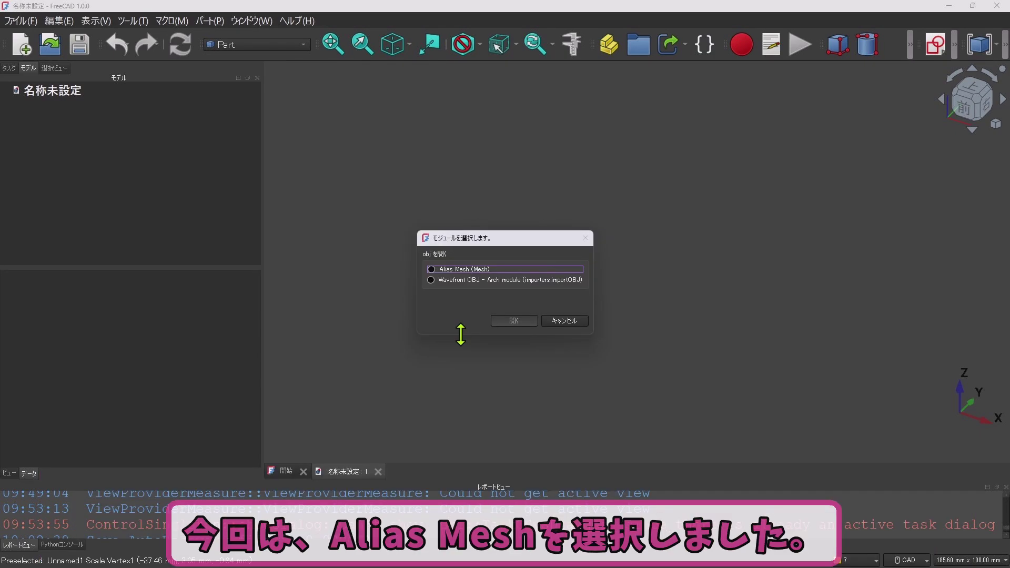
Import the star model with the Alias Mesh (Mesh) module and inspect it in the 3D view
left_click(431, 269)
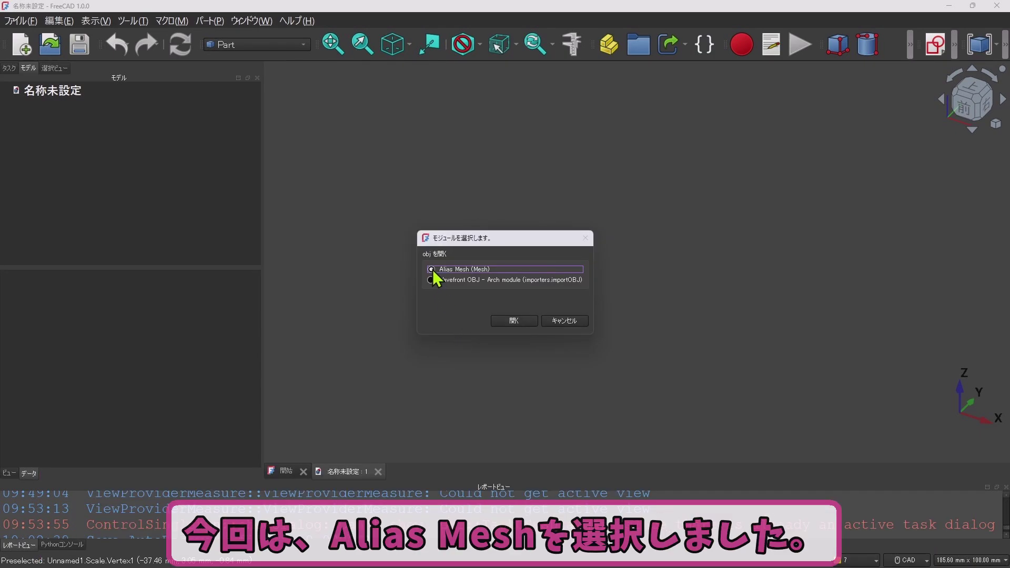
left_click(533, 323)
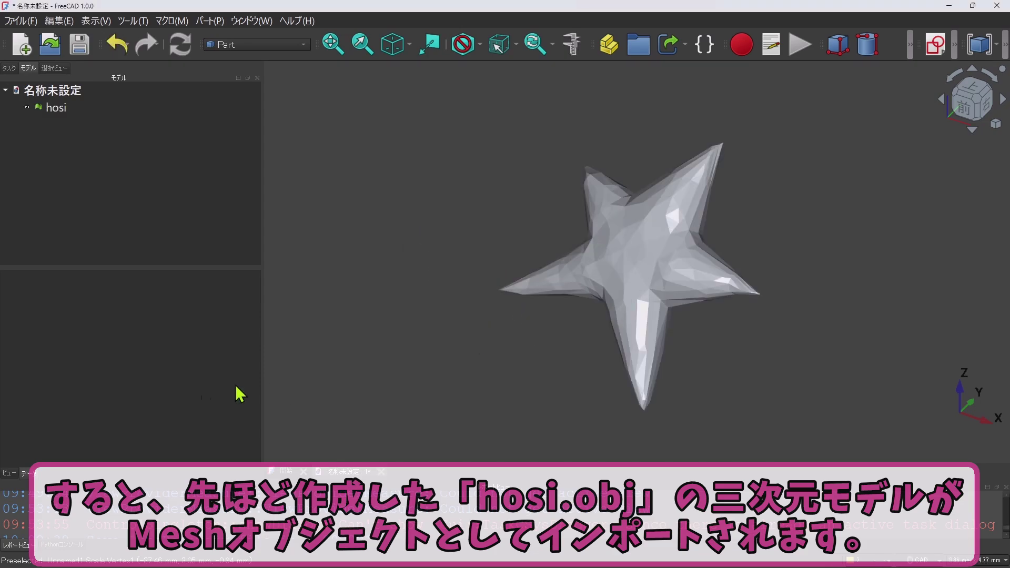
middle_click_drag(723, 282, 773, 309)
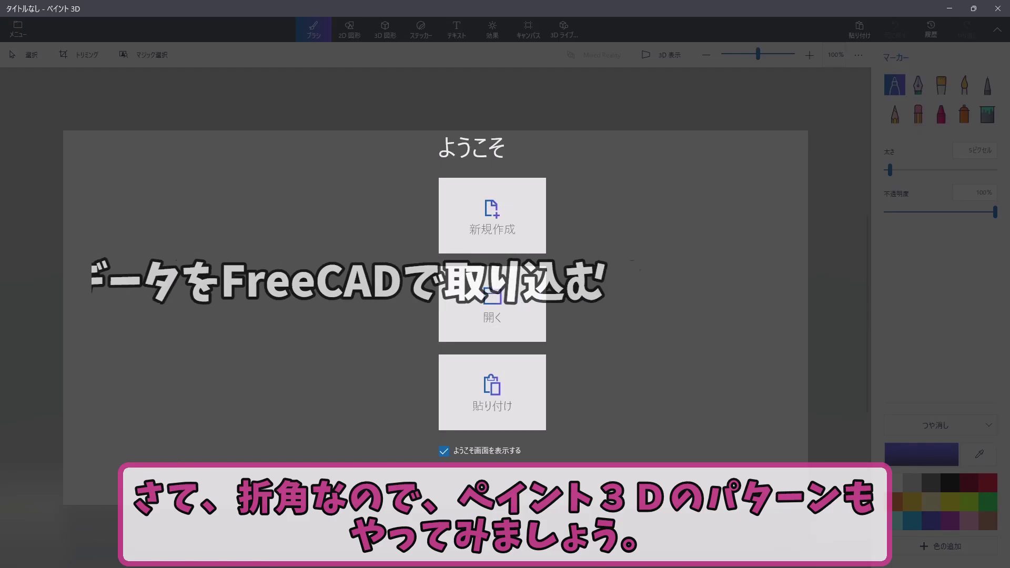
Start a new Paint 3D project and draw a large soft-edged 3D heart in the middle of the canvas
left_click(536, 229)
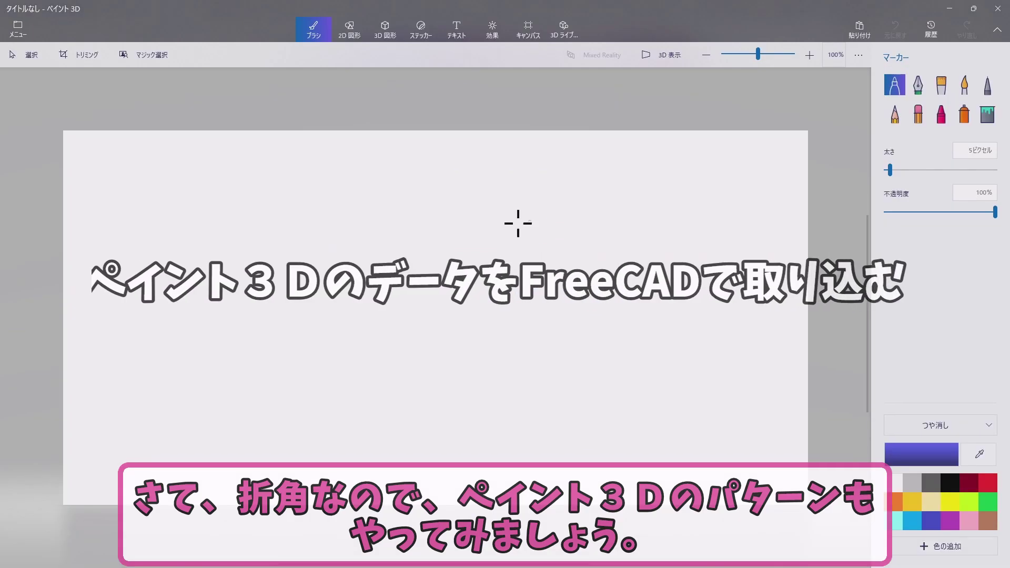
left_click(380, 25)
left_click(918, 127)
mouse_move(407, 459)
left_mouse_down()
mouse_move(368, 417)
mouse_move(349, 257)
mouse_move(444, 280)
mouse_move(492, 241)
mouse_move(551, 318)
mouse_move(449, 433)
mouse_move(408, 461)
left_mouse_up()
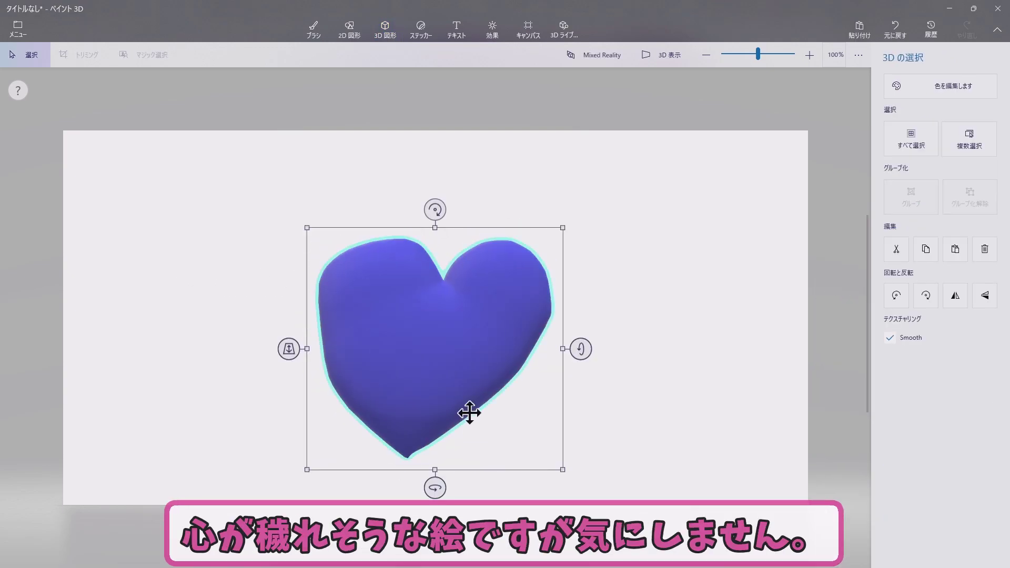
Save the heart as a 3D model copy in the Teddy folder, named heart, in the 3D - 3MF (*.3mf) format
left_click(26, 27)
left_click(62, 163)
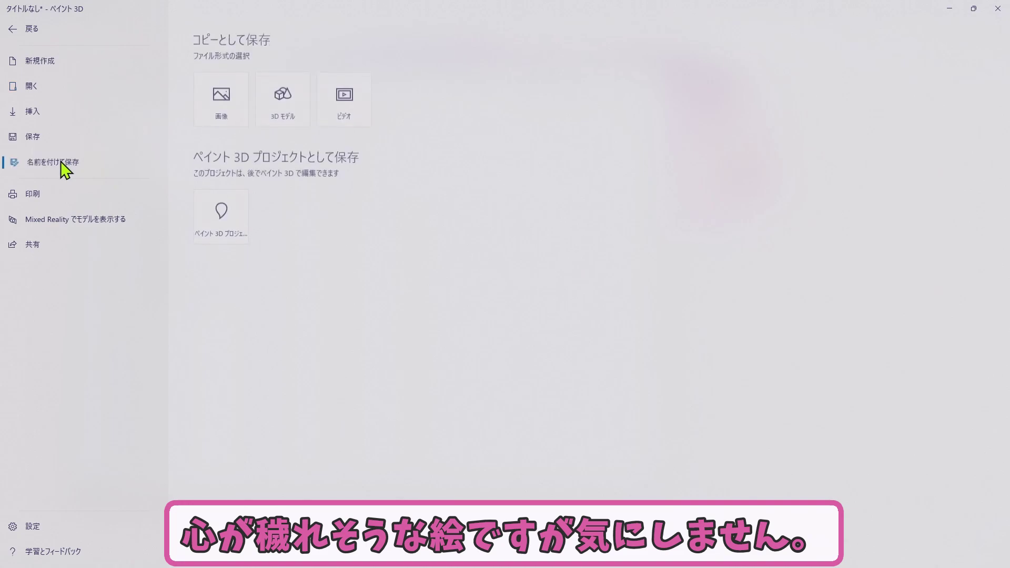
left_click(269, 106)
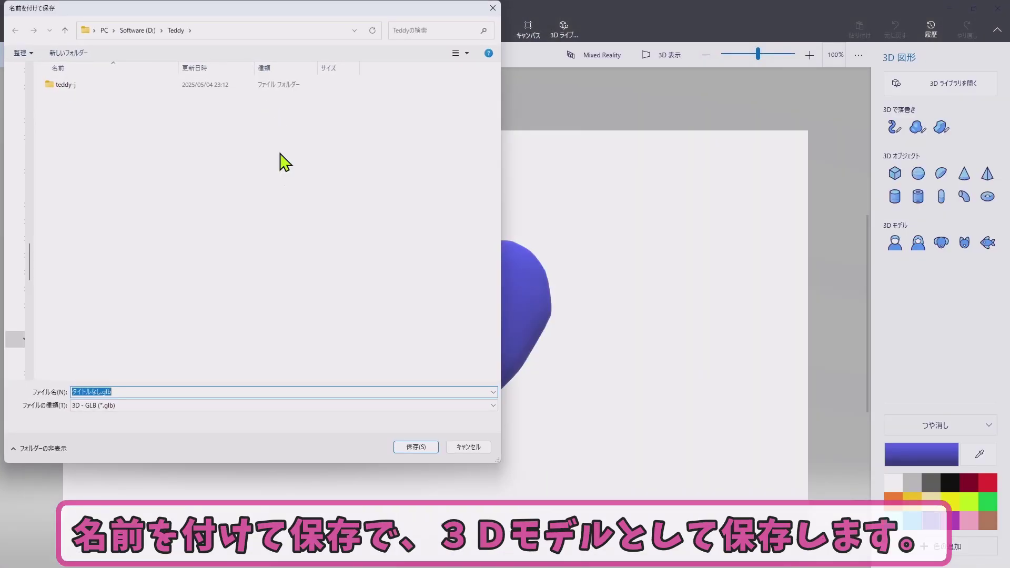
triple_click(139, 391)
type("heart")
left_click(158, 405)
left_click(163, 430)
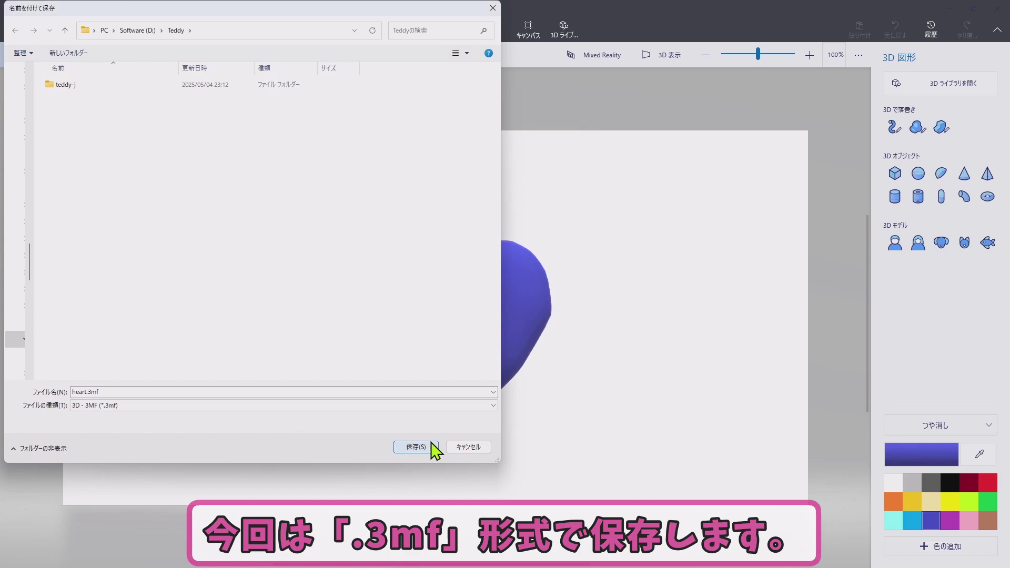
left_click(415, 447)
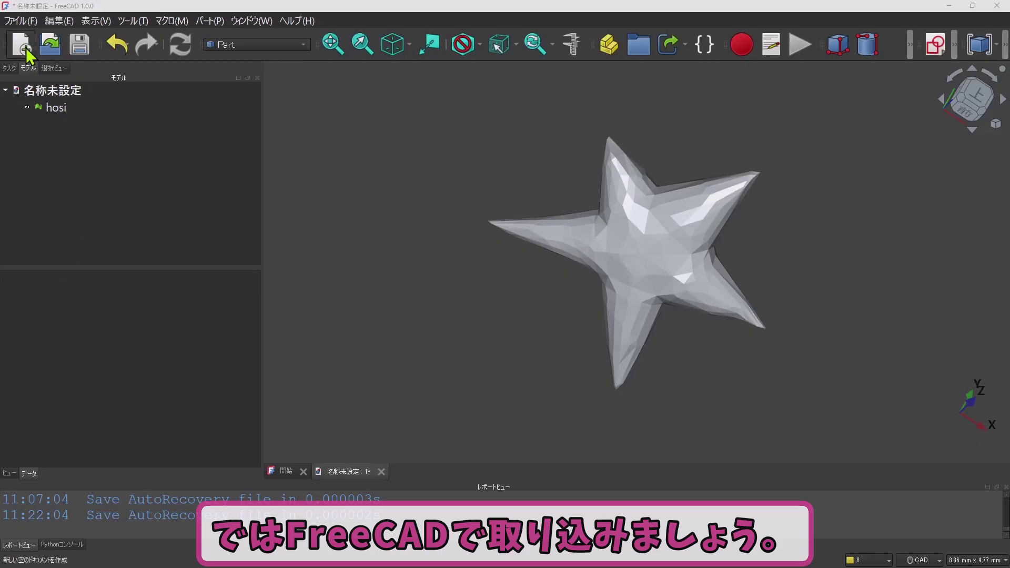
Switch to FreeCAD, import the heart 3MF model into a new empty document, and inspect it in the 3D view
left_click(16, 42)
left_click(20, 20)
left_click(49, 214)
double_click(106, 111)
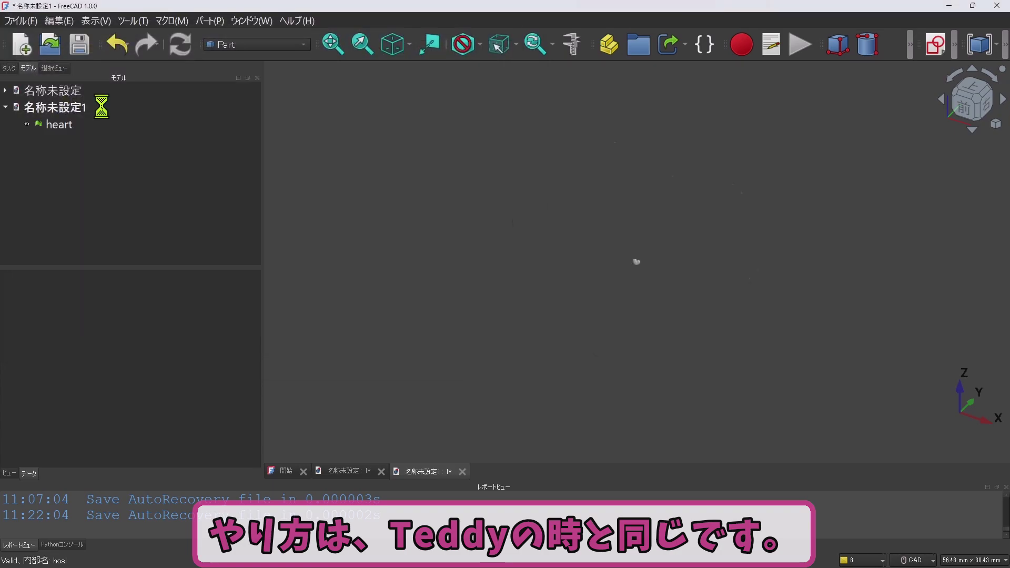
left_click(132, 139)
middle_click_drag(604, 236, 326, 256)
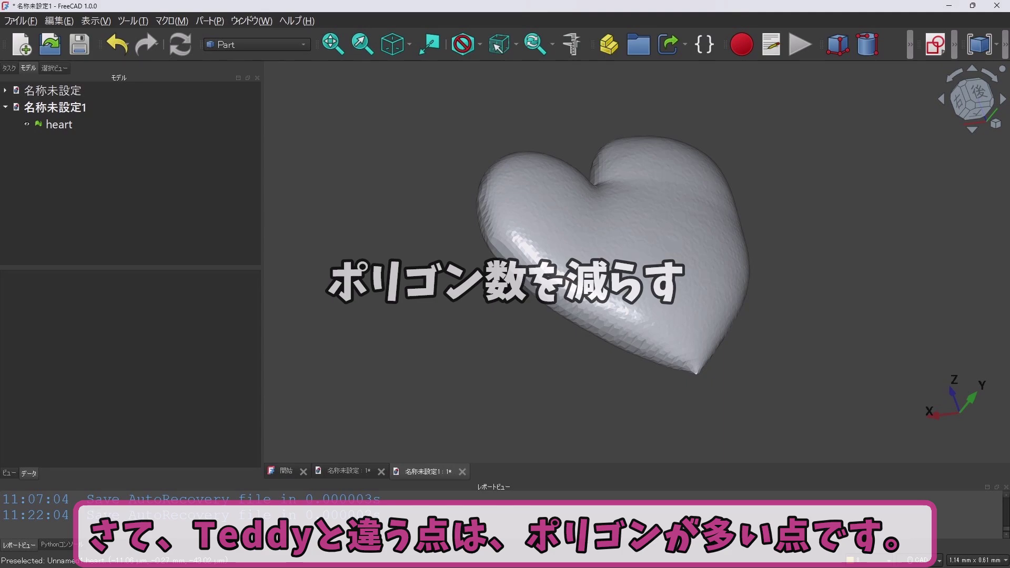
Display the heart in wireframe and in a draw style showing only its visible mesh edges, and examine the polygon density
left_click(479, 44)
left_click(484, 102)
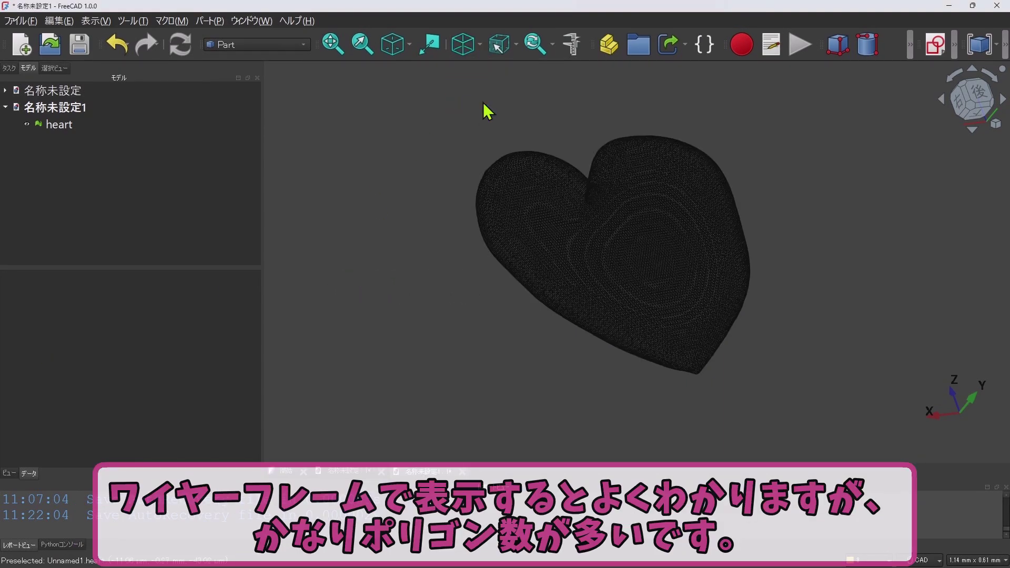
left_click(480, 44)
left_click(484, 102)
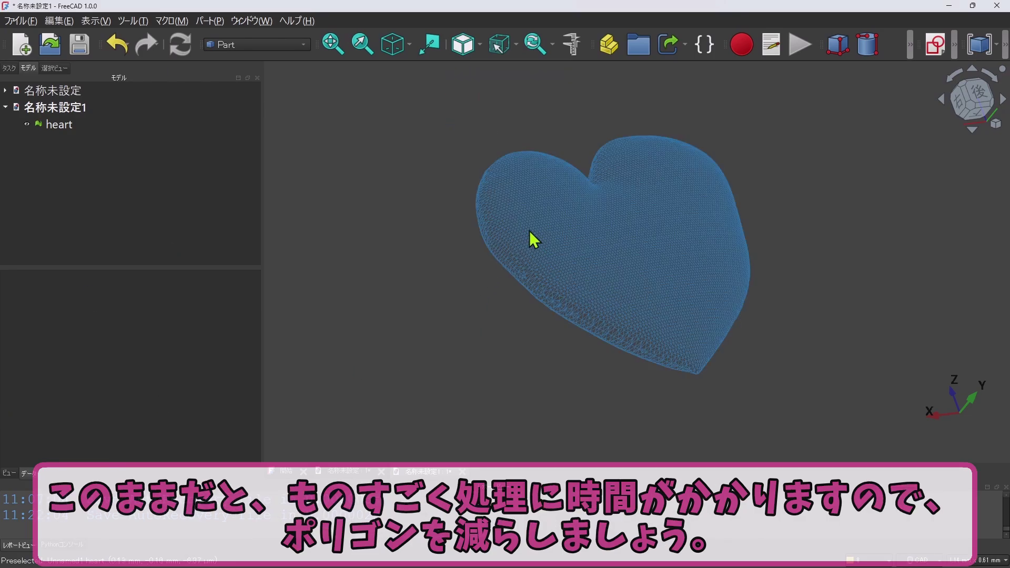
scroll(534, 239, "up", 3)
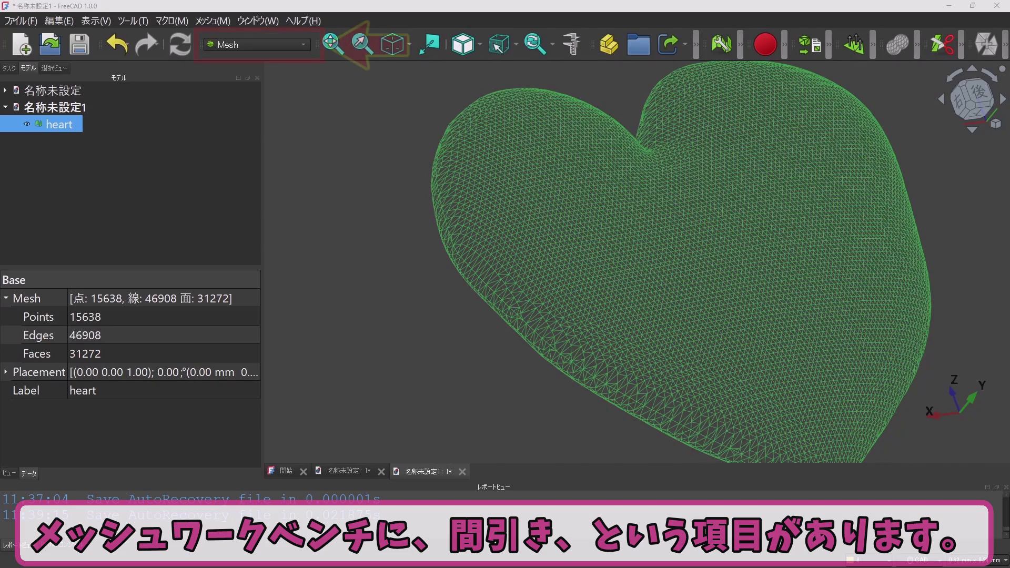
Decimate the heart mesh with 50% reduction and 0.10 tolerance, and expand its mesh properties to check the element counts
left_click(219, 24)
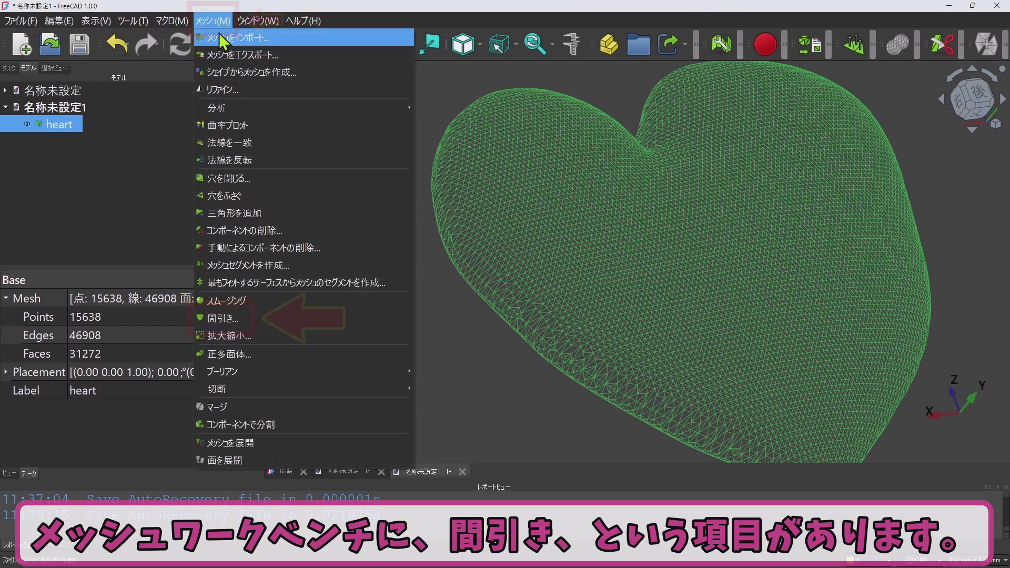
left_click(252, 322)
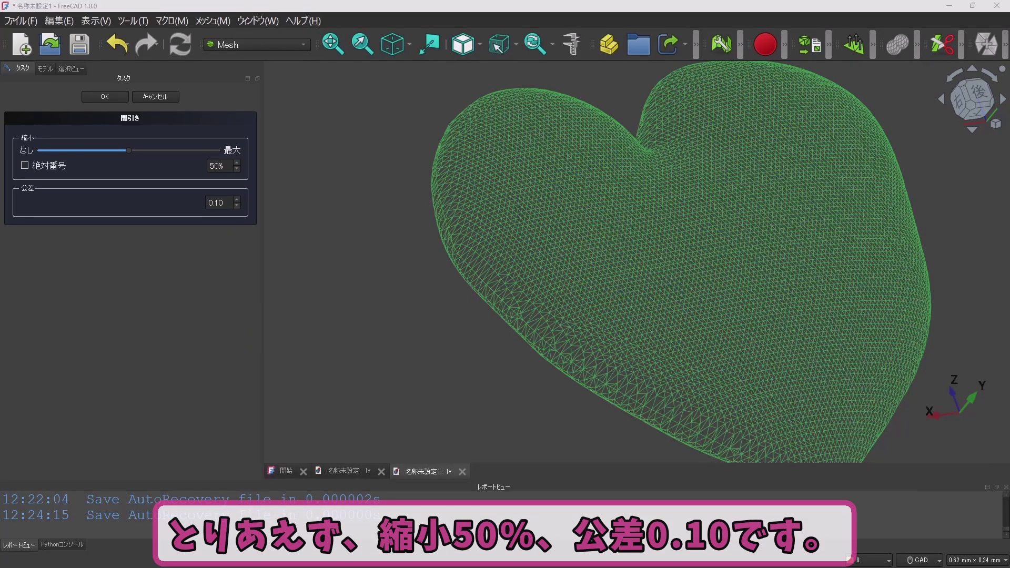
left_click(106, 95)
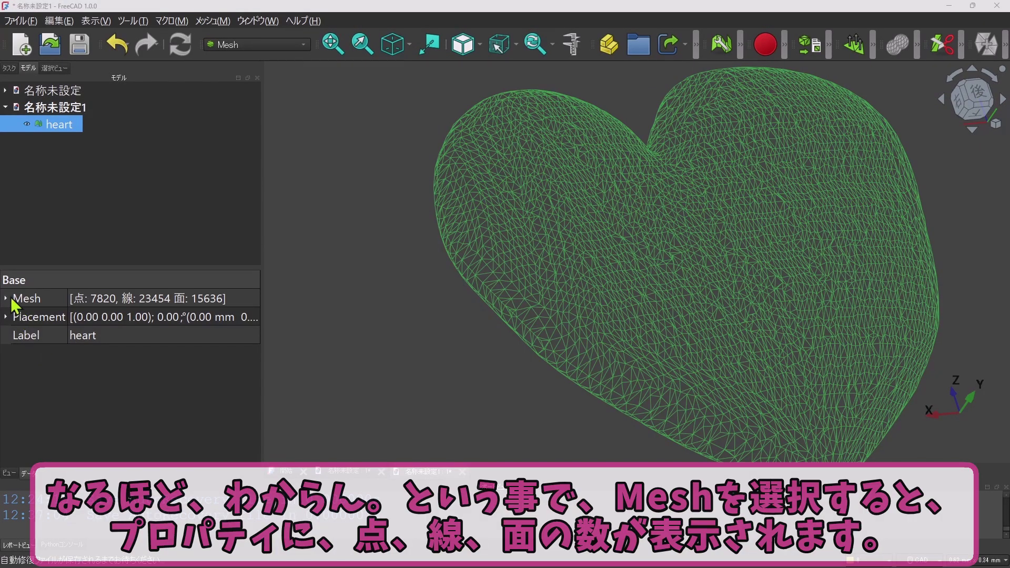
left_click(8, 298)
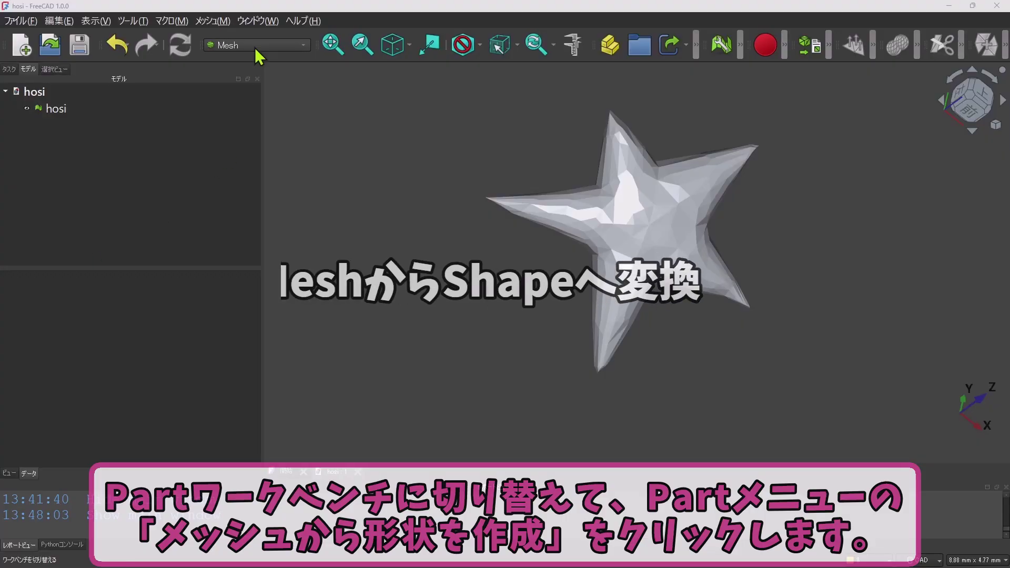
Switch to the Part workbench and create a shape from the hosi star mesh with shape sewing turned off
left_click(255, 48)
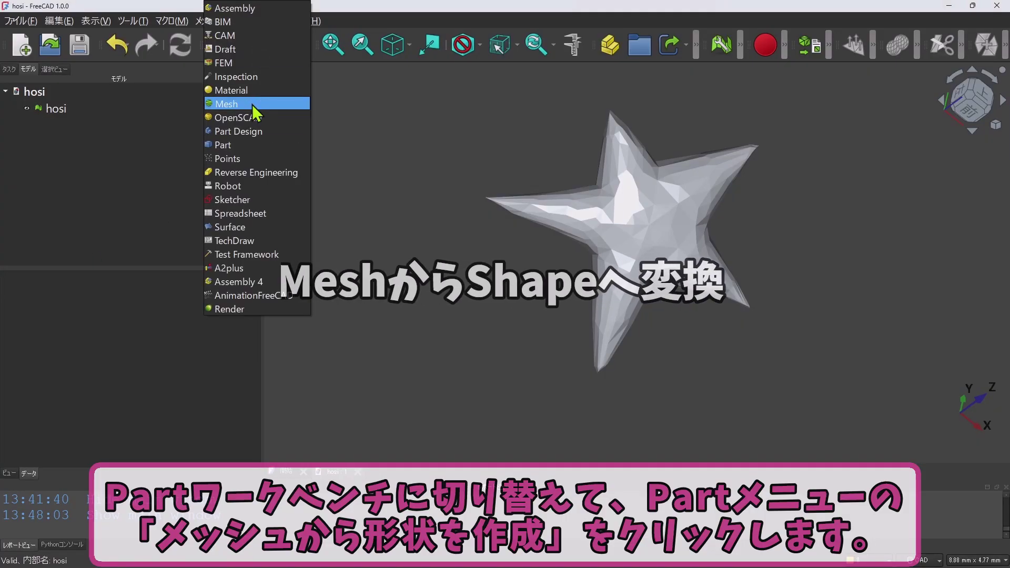
left_click(255, 104)
left_click(56, 108)
left_click(209, 20)
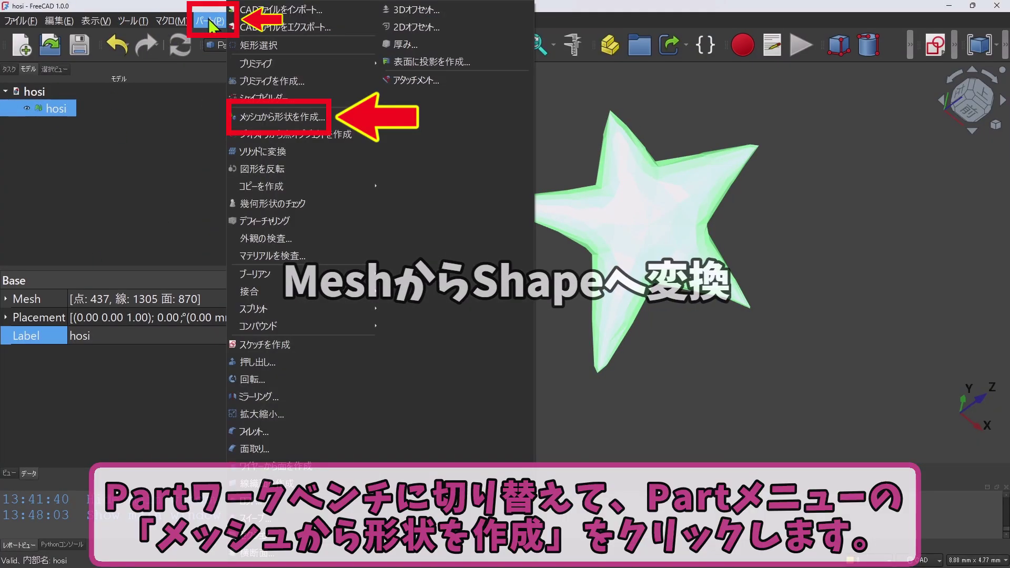
left_click(330, 126)
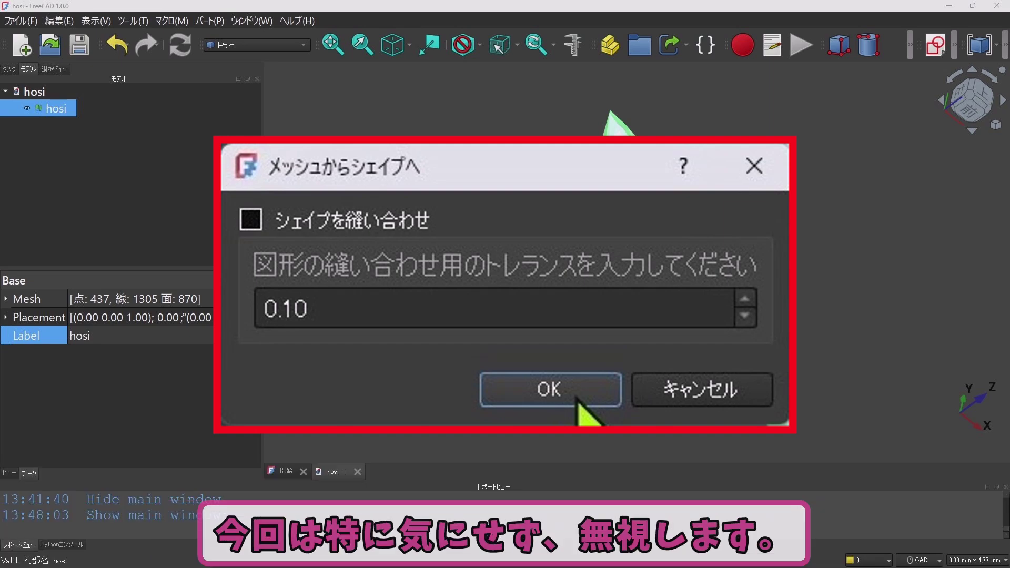
left_click(526, 319)
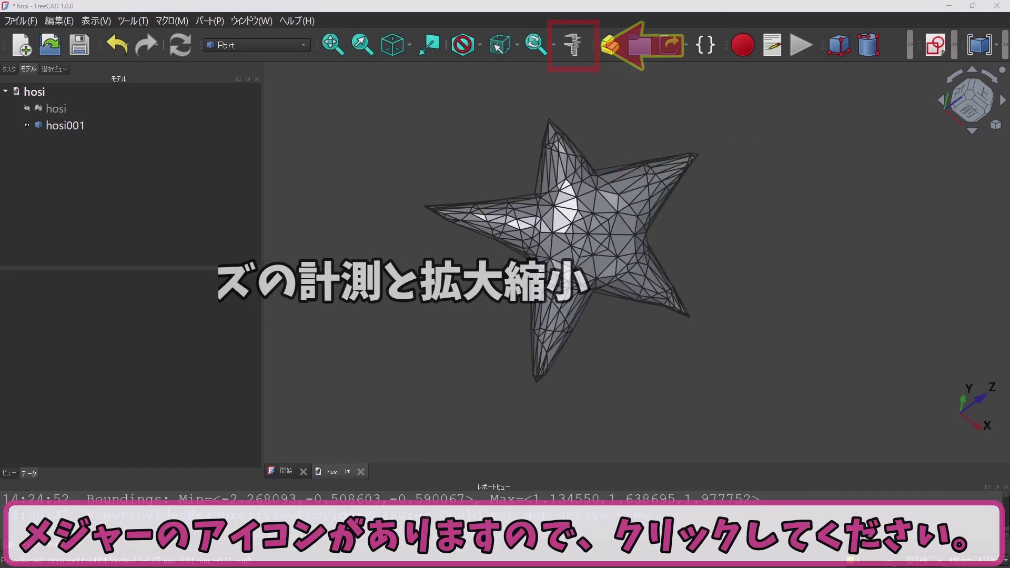
Measure the distance between the vertices at two outer tips of the hosi001 star, resetting the measurement selection first
left_click(79, 127)
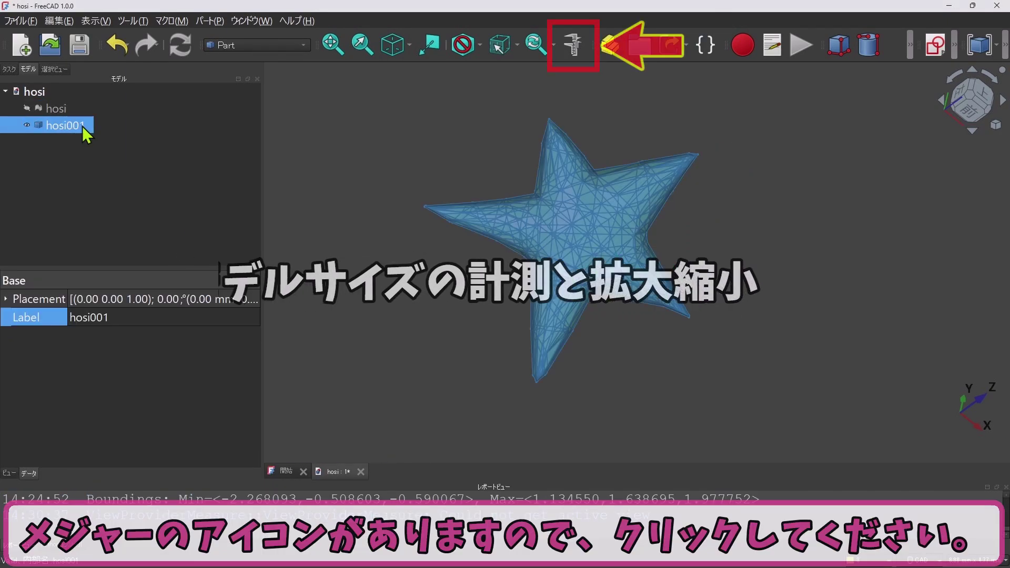
left_click(579, 52)
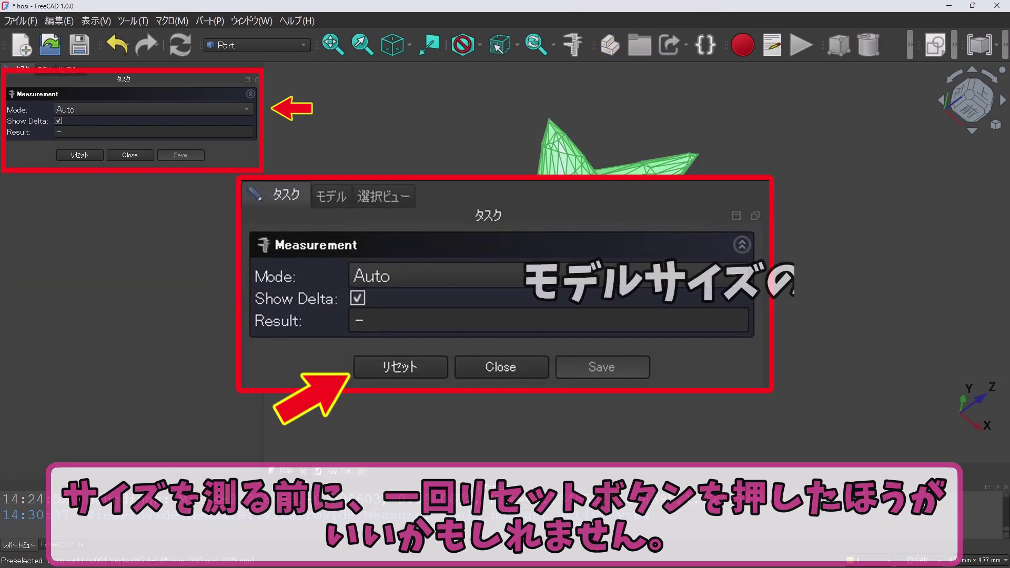
left_click(87, 155)
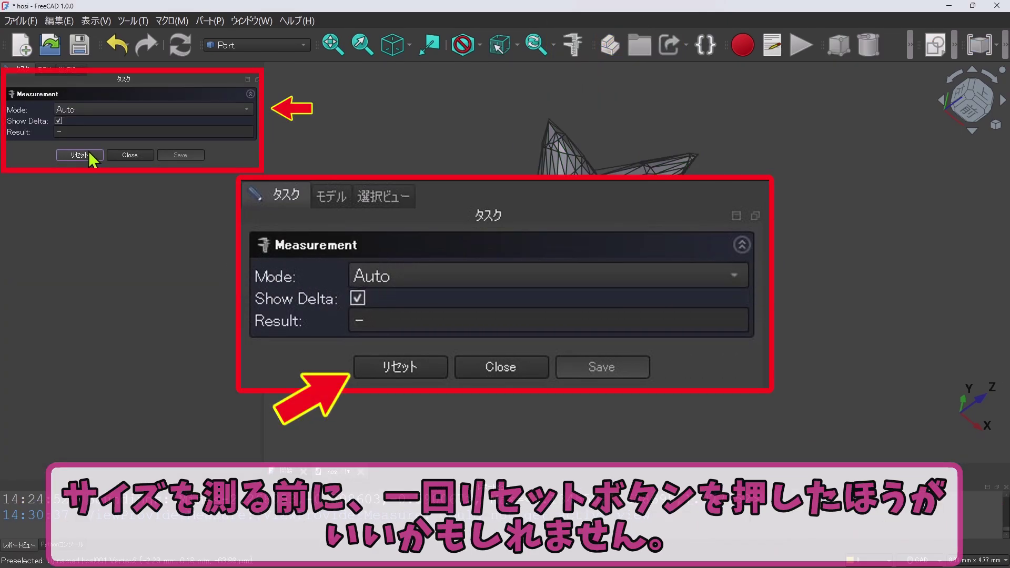
scroll(424, 211, "up", 10)
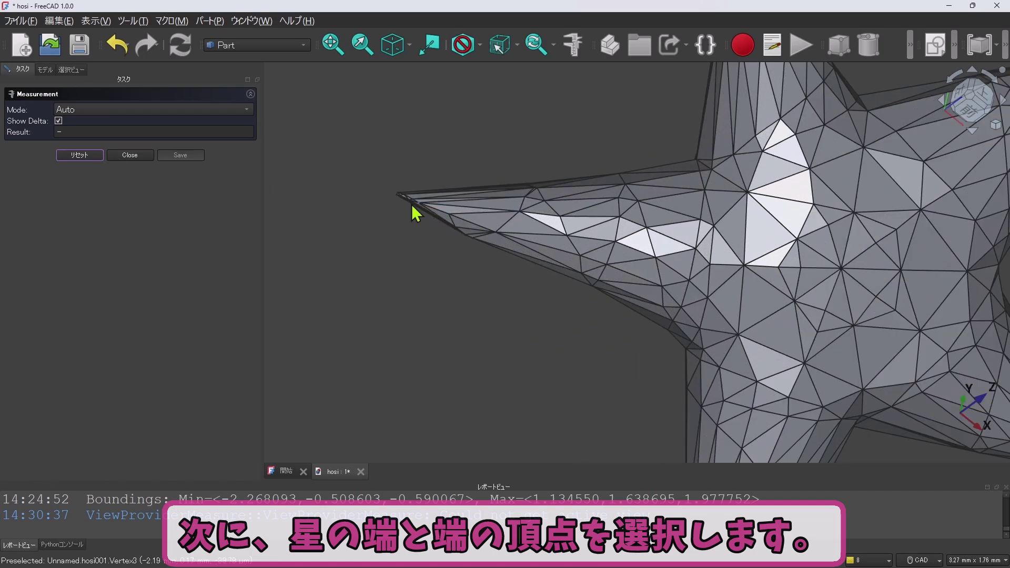
left_click(354, 165)
scroll(413, 203, "down", 10)
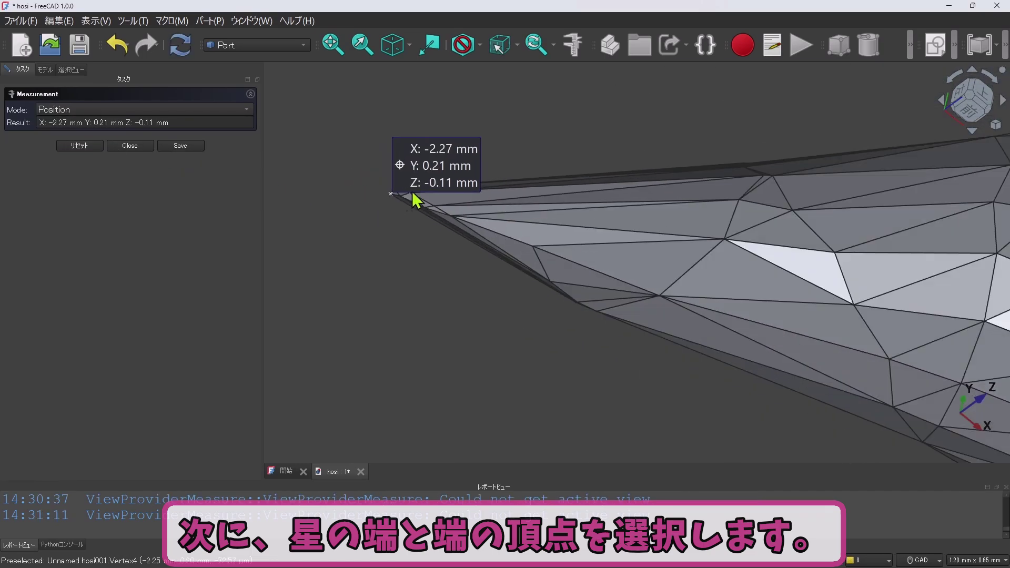
scroll(414, 248, "up", 10)
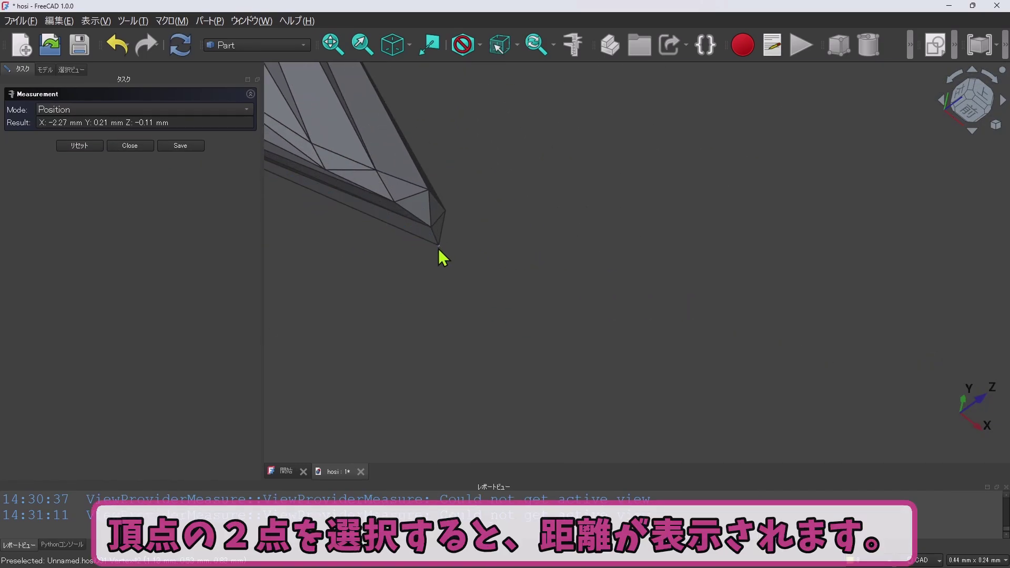
left_click(440, 244)
scroll(574, 271, "down", 10)
scroll(389, 182, "up", 5)
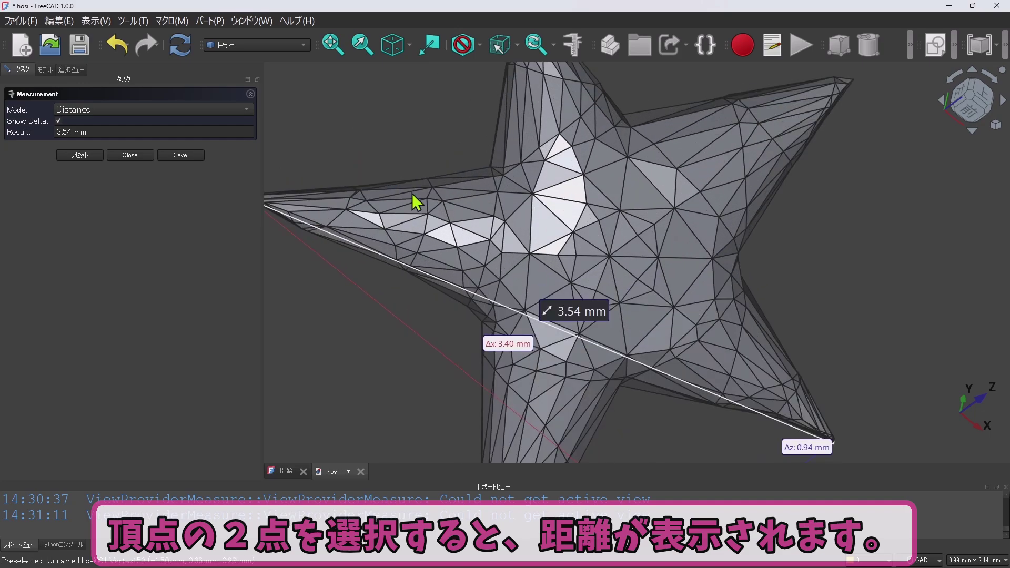
scroll(416, 203, "down", 3)
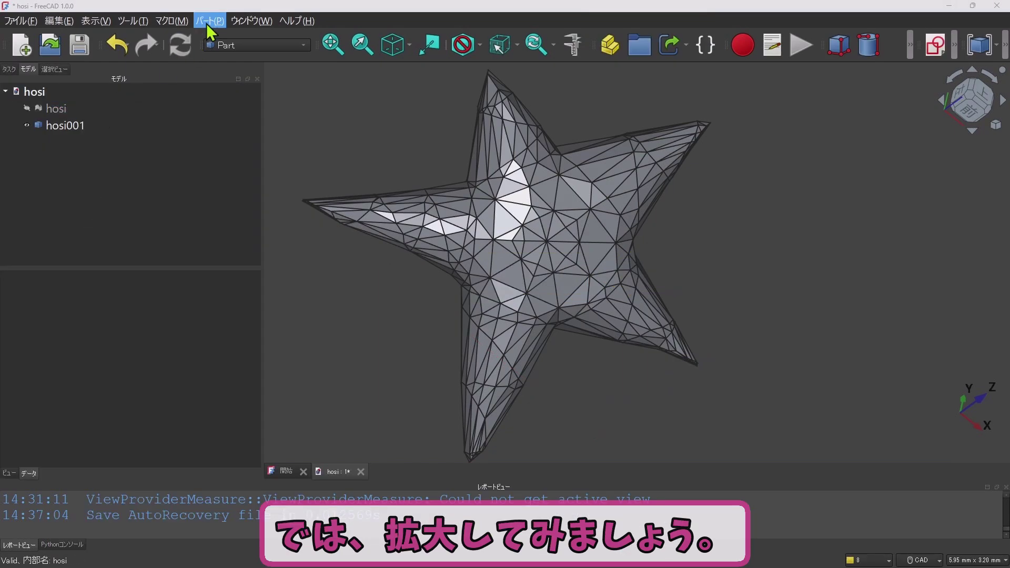
Scale the hosi001 star shape uniformly by a factor of 14.12, fit it in the view, and expand the scaled object's tree entry
left_click(208, 21)
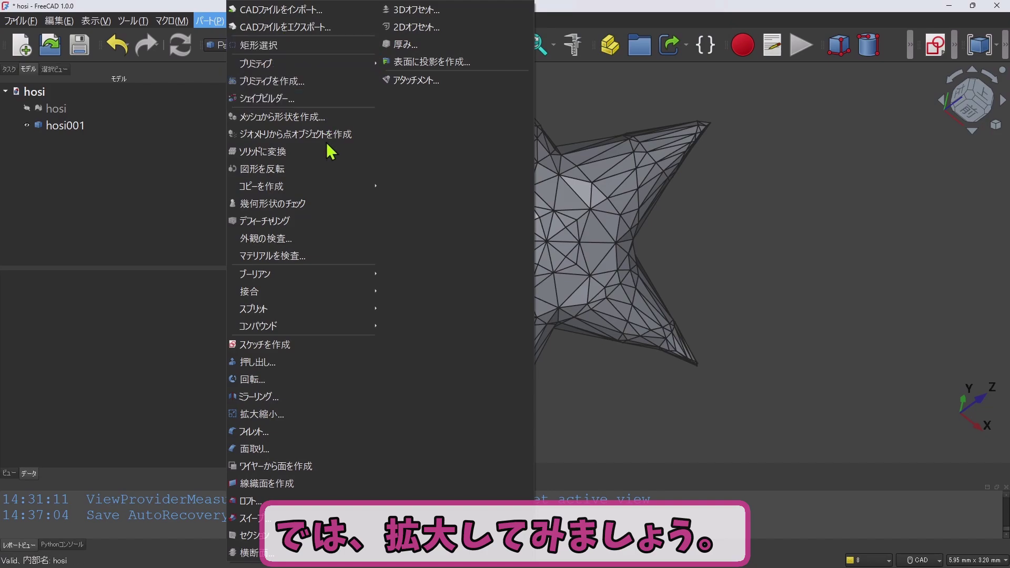
left_click(333, 416)
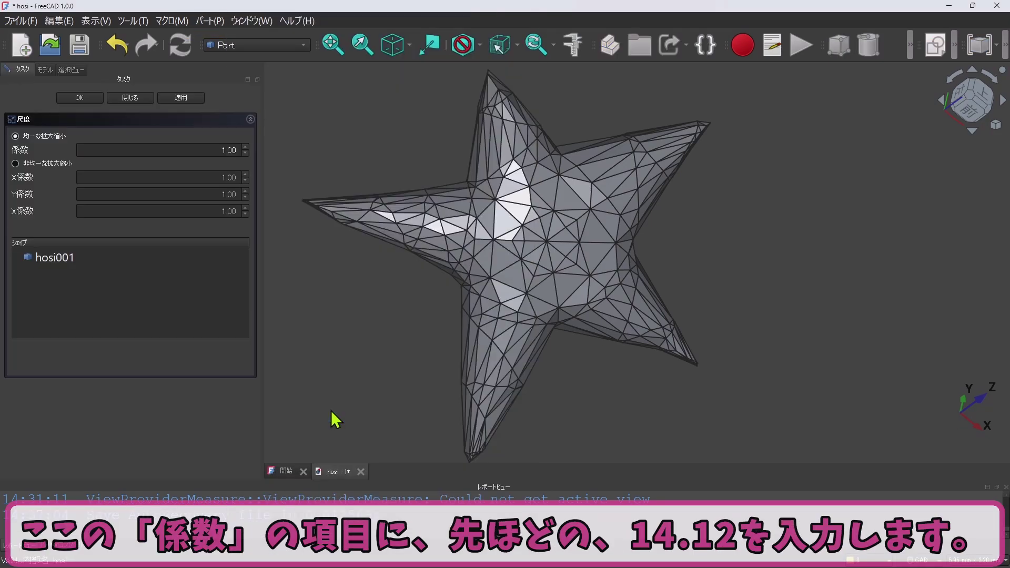
left_click(169, 149)
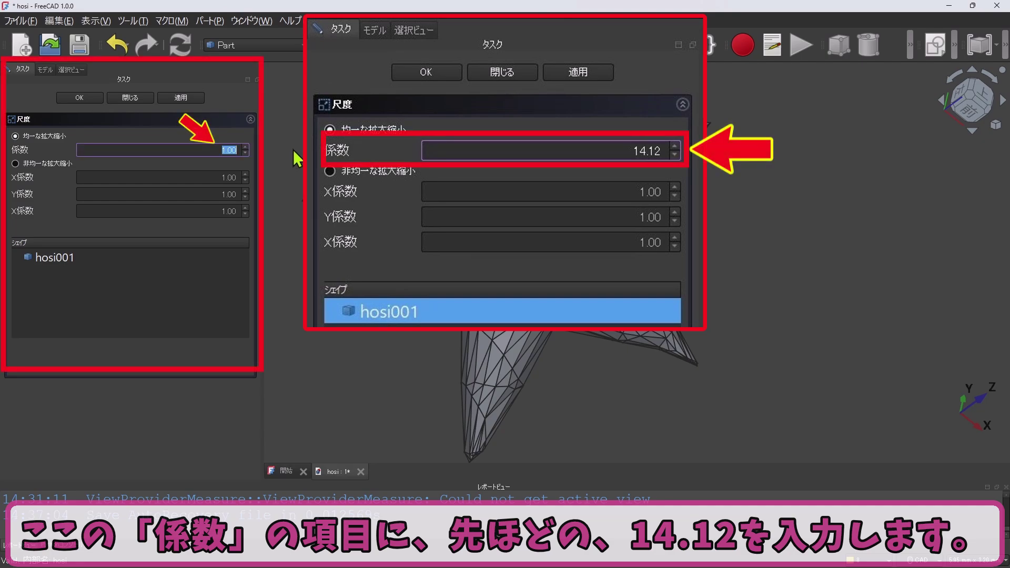
left_click(49, 259)
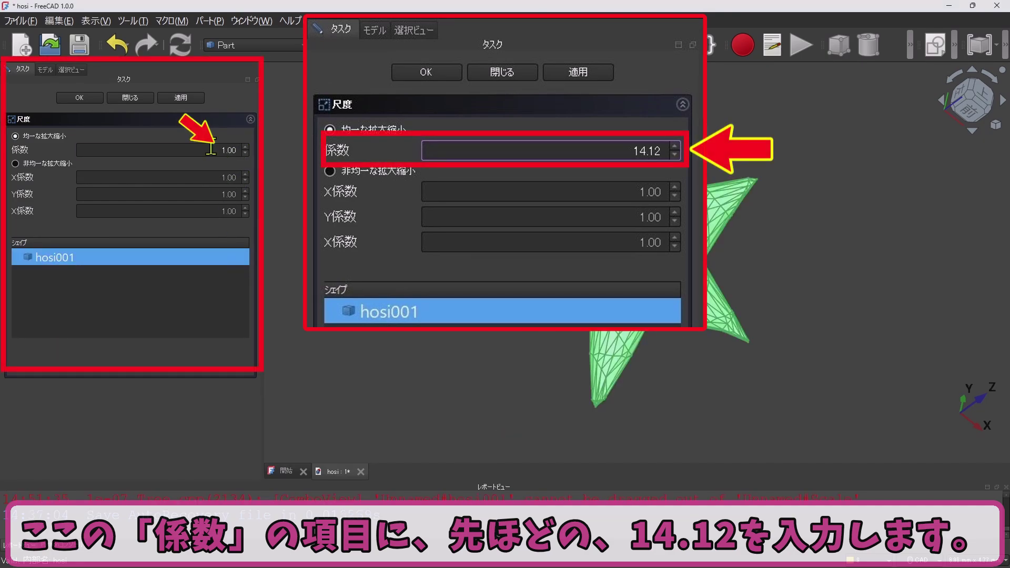
type("14.12")
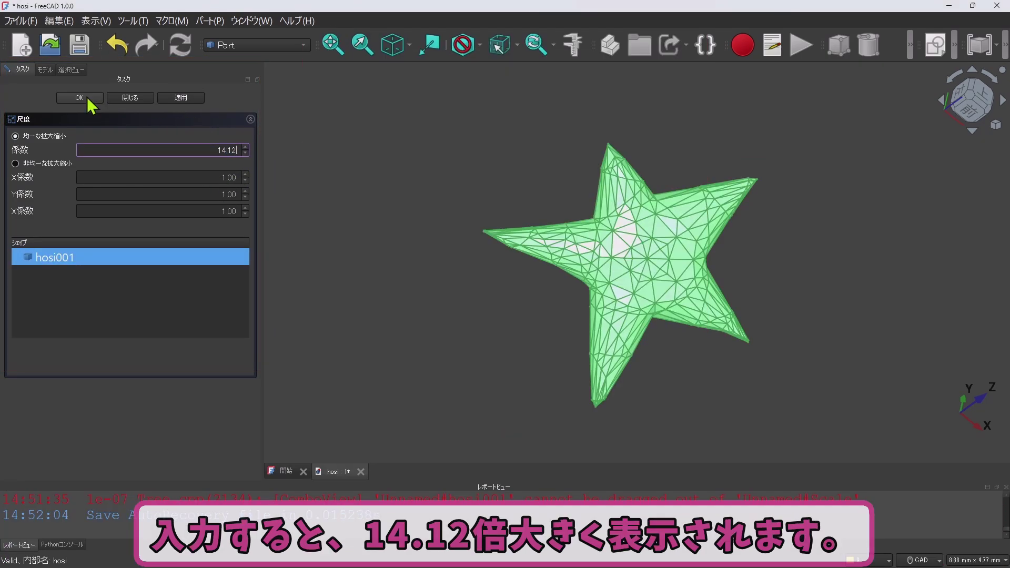
left_click(89, 99)
left_click(333, 45)
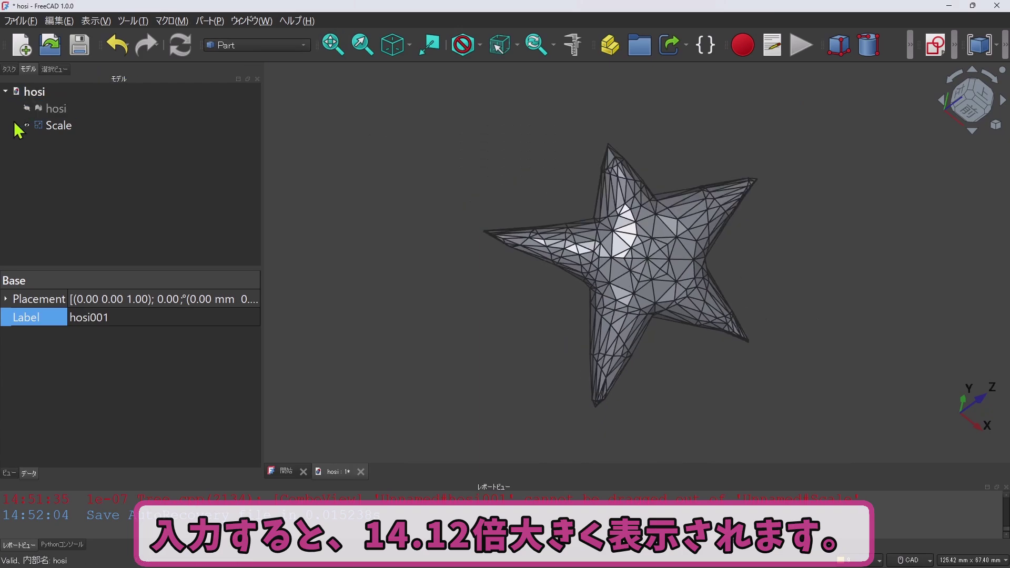
left_click(16, 125)
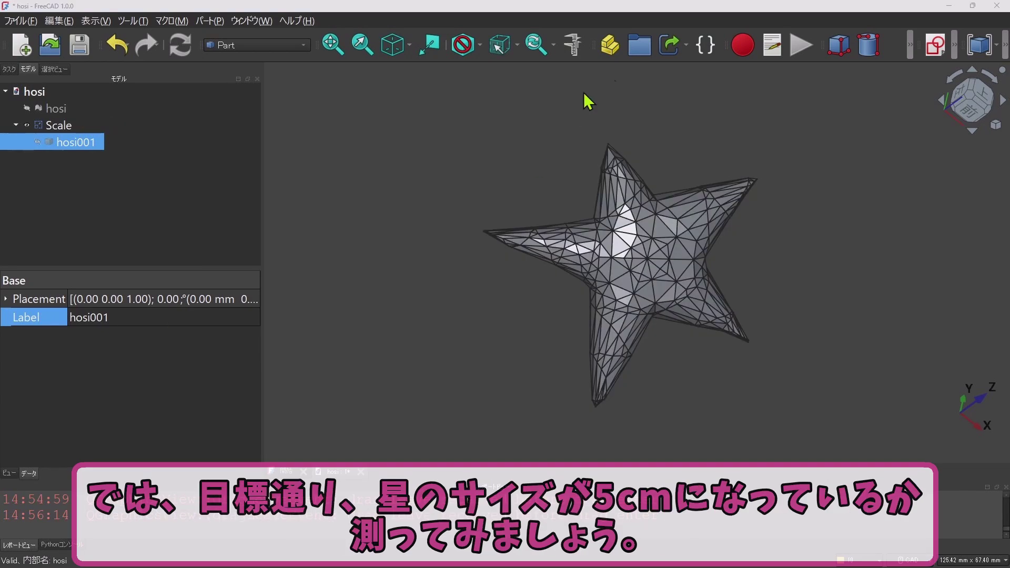
Measure the distance between the vertices at two outer tips of the scaled star
left_click(575, 49)
scroll(505, 241, "up", 10)
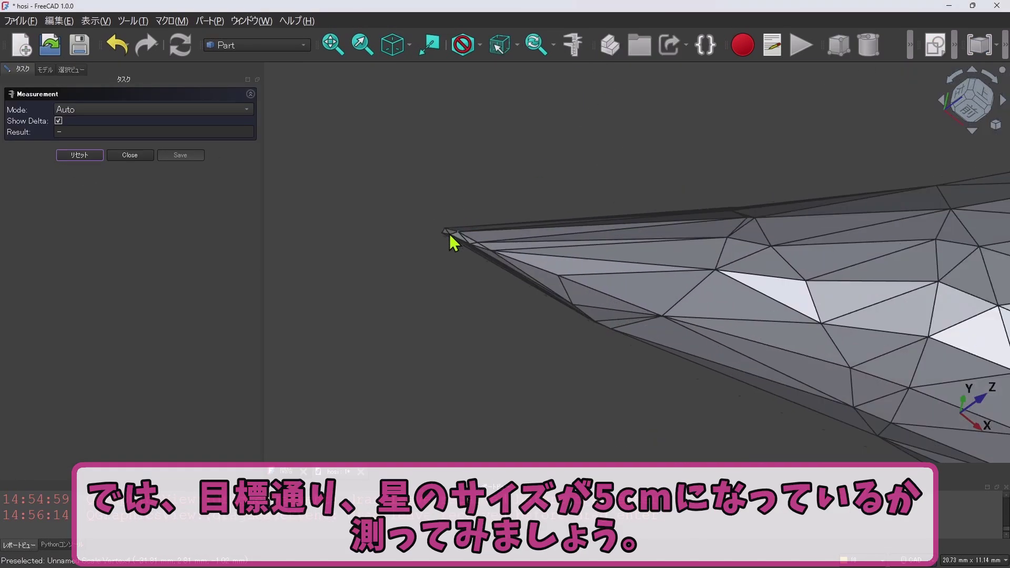
left_click(416, 234)
scroll(424, 238, "down", 8)
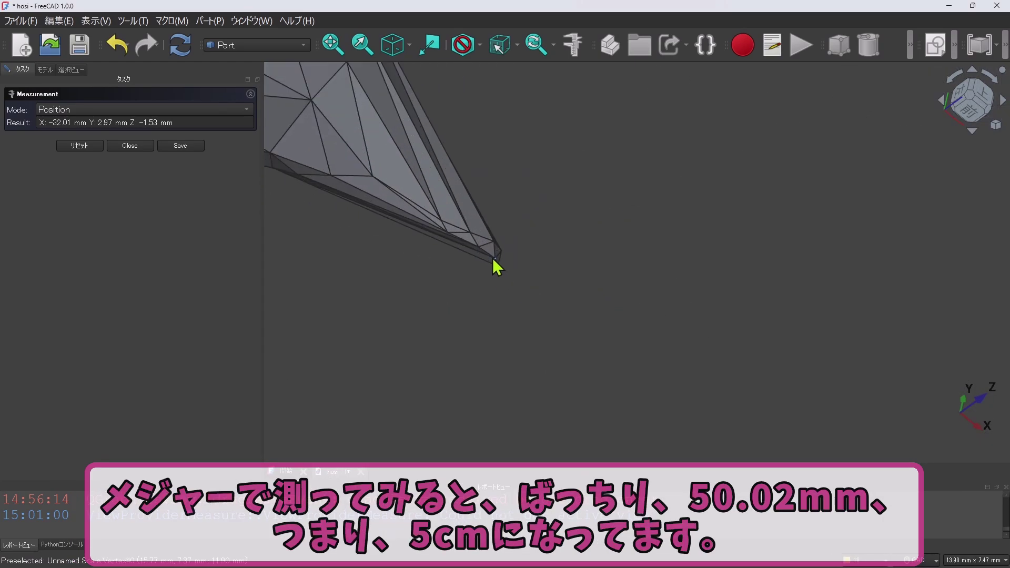
scroll(497, 268, "up", 3)
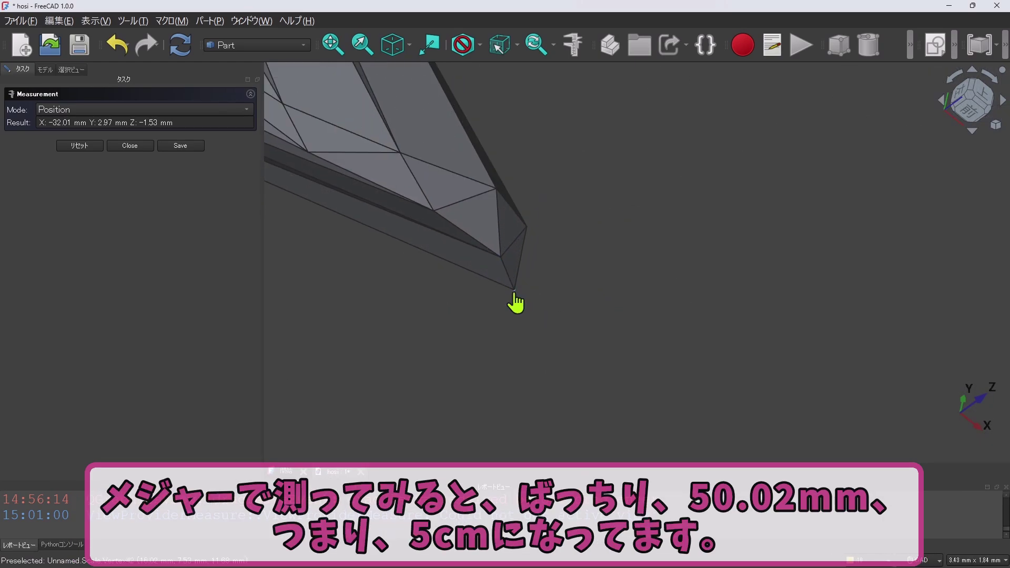
left_click(514, 291)
scroll(526, 310, "down", 10)
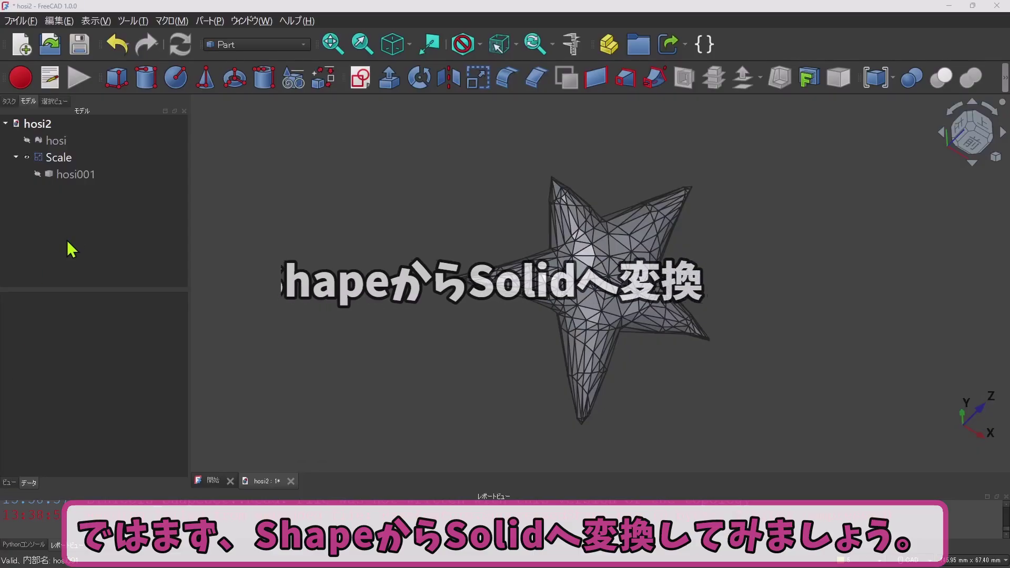
Convert the Scale shape to a solid and hide the original Scale object
left_click(72, 159)
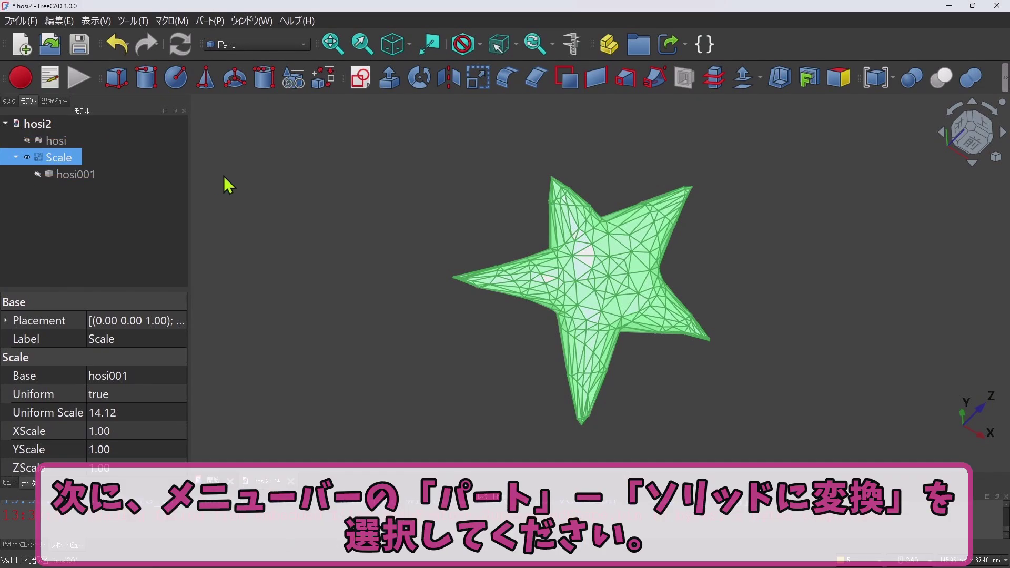
left_click(213, 22)
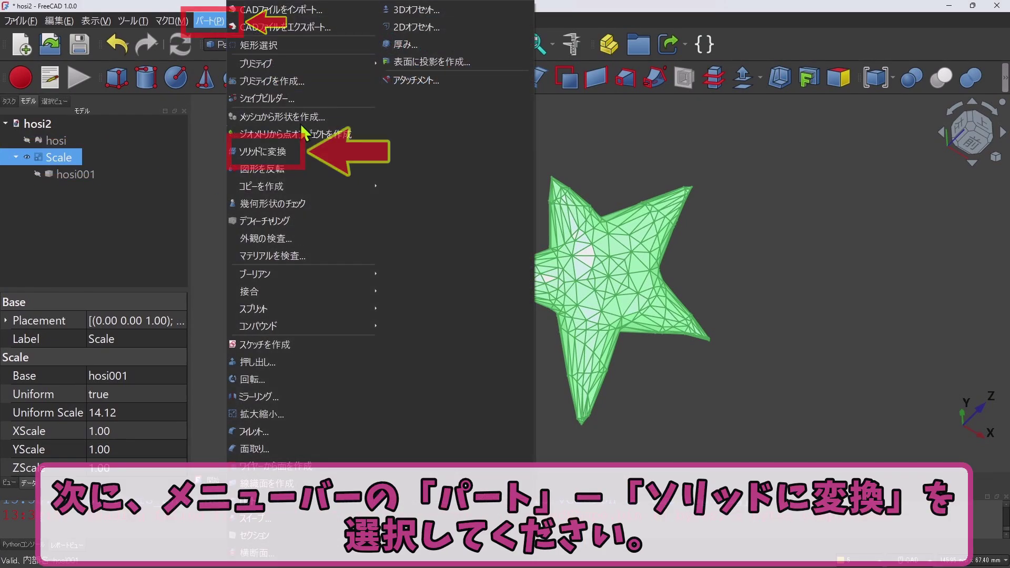
left_click(311, 153)
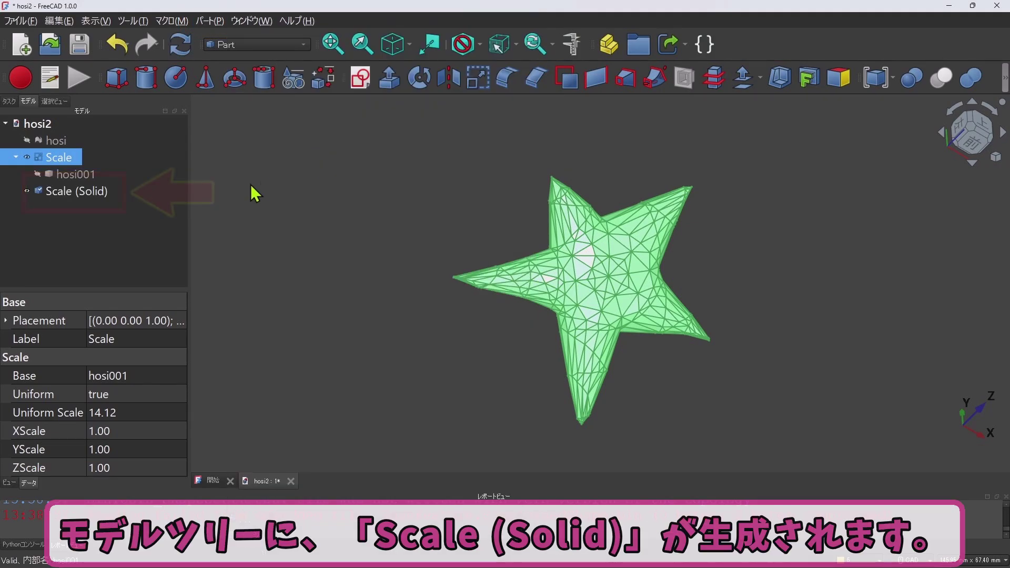
left_click(104, 195)
left_click(33, 158)
left_click(79, 192)
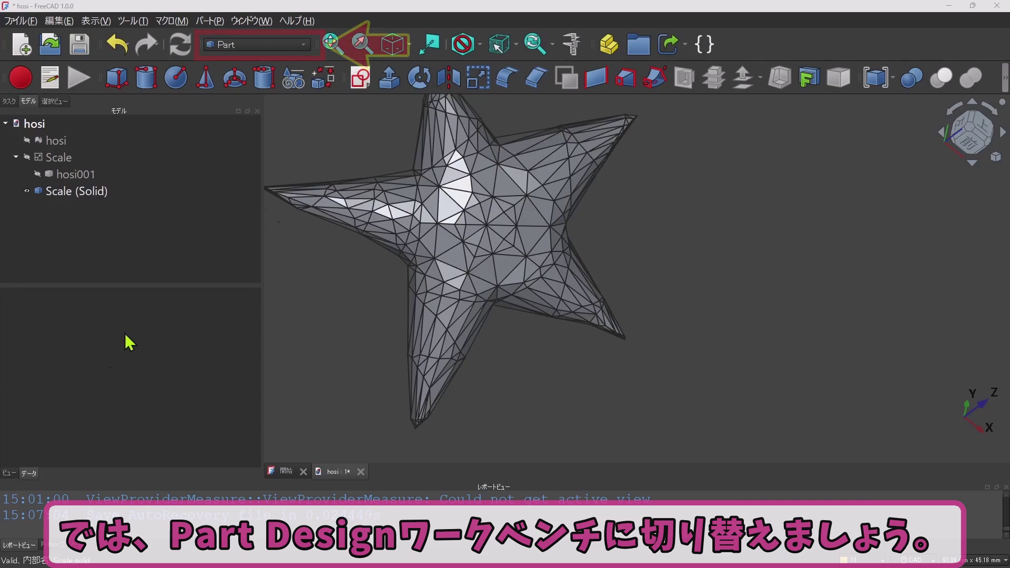
Switch to the Part Design workbench and create a body from Scale (Solid)
left_click(279, 45)
left_click(263, 131)
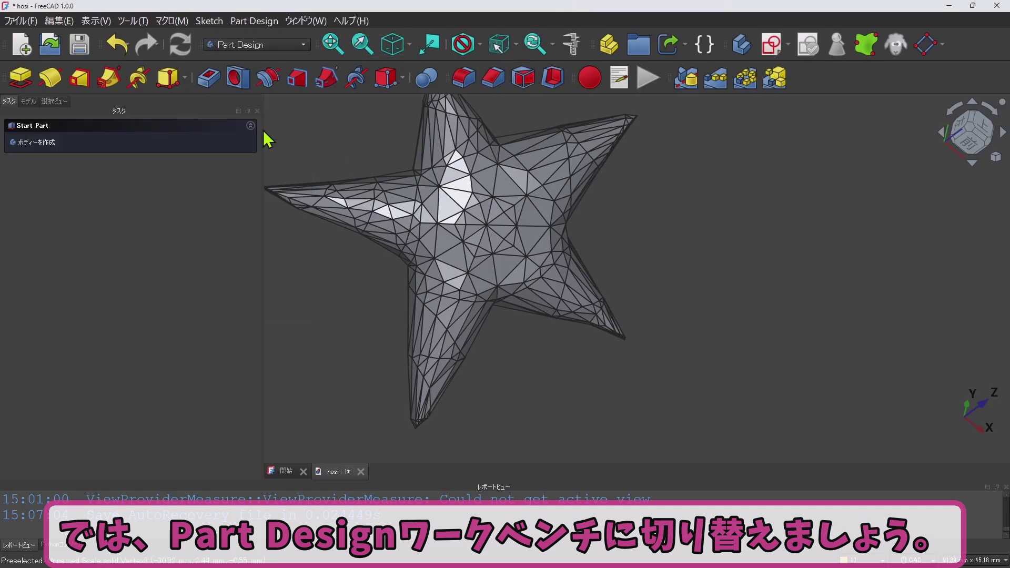
left_click(25, 101)
left_click(90, 195)
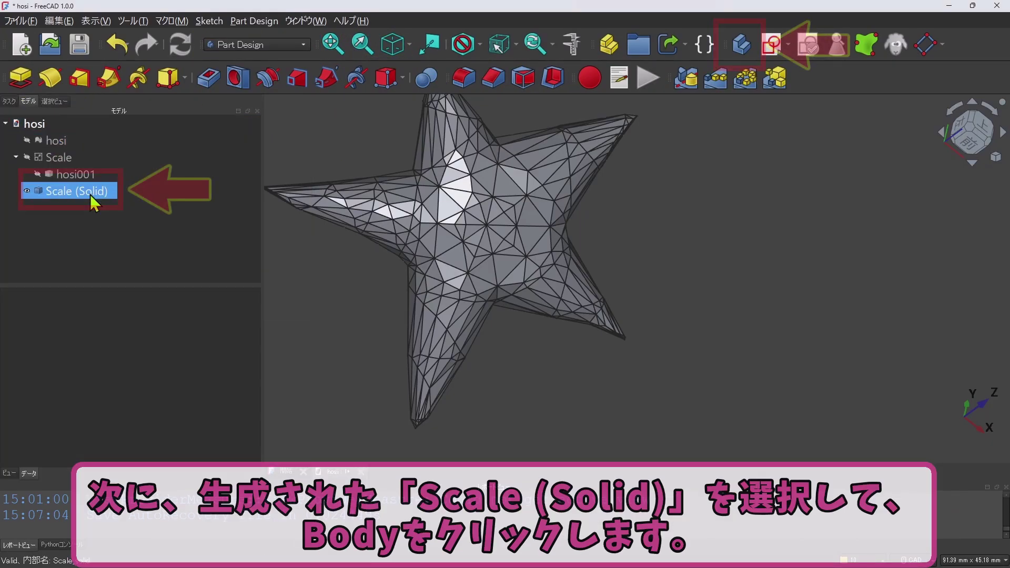
left_click(745, 46)
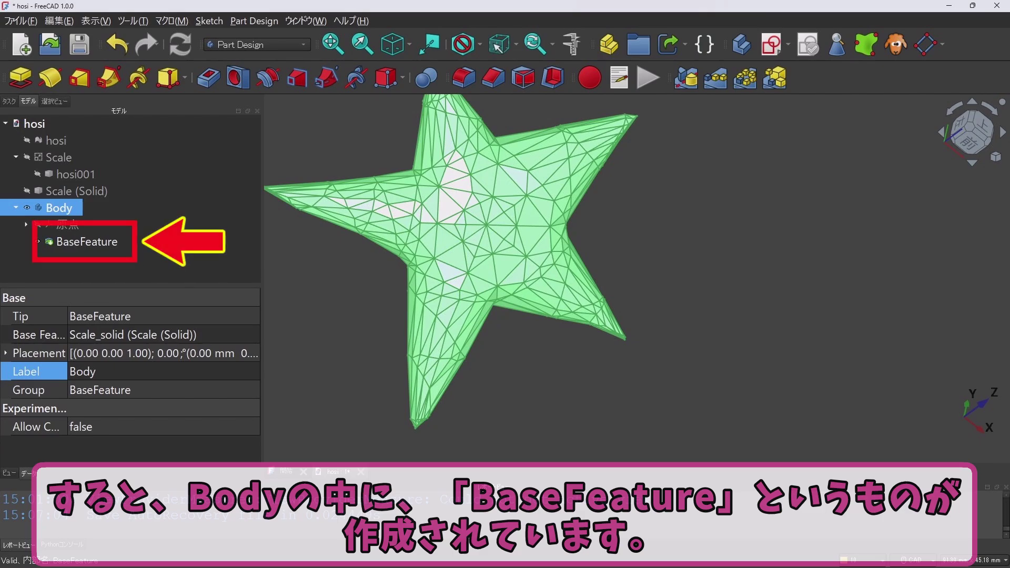
Create three datum points on the BaseFeature, attached at vertices of the star's tips
left_click(87, 242)
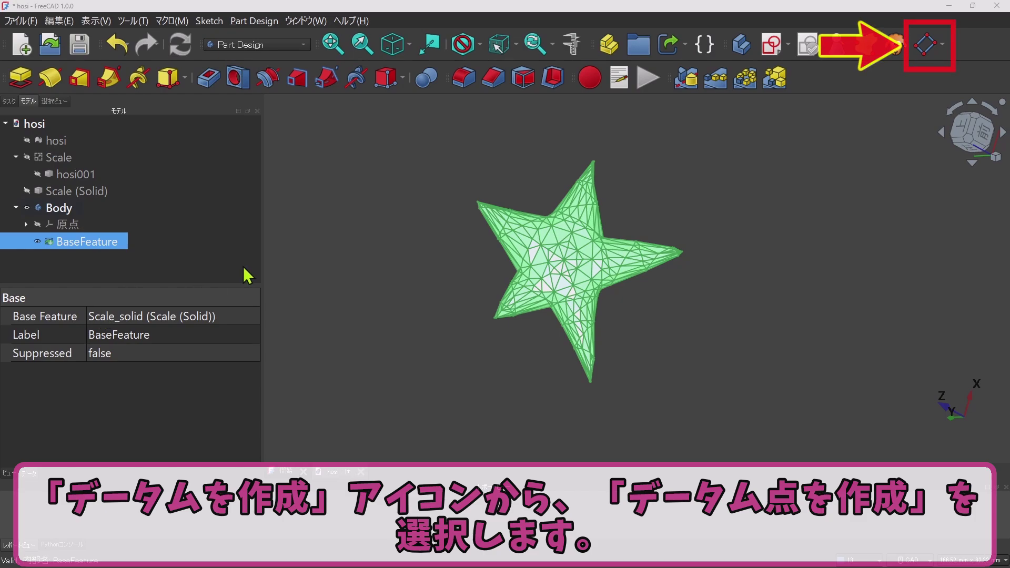
left_click(942, 44)
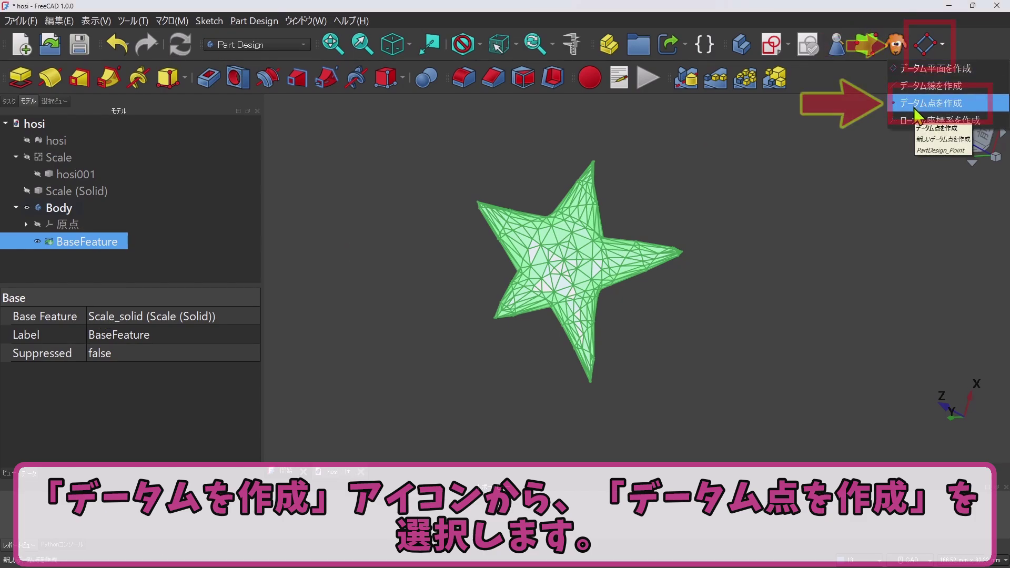
left_click(930, 103)
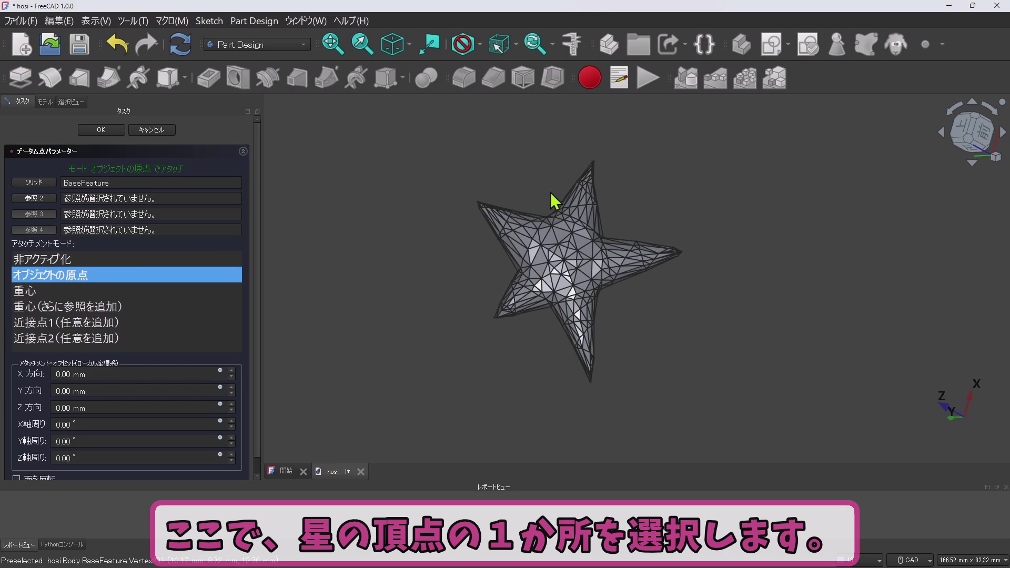
scroll(490, 324, "up", 5)
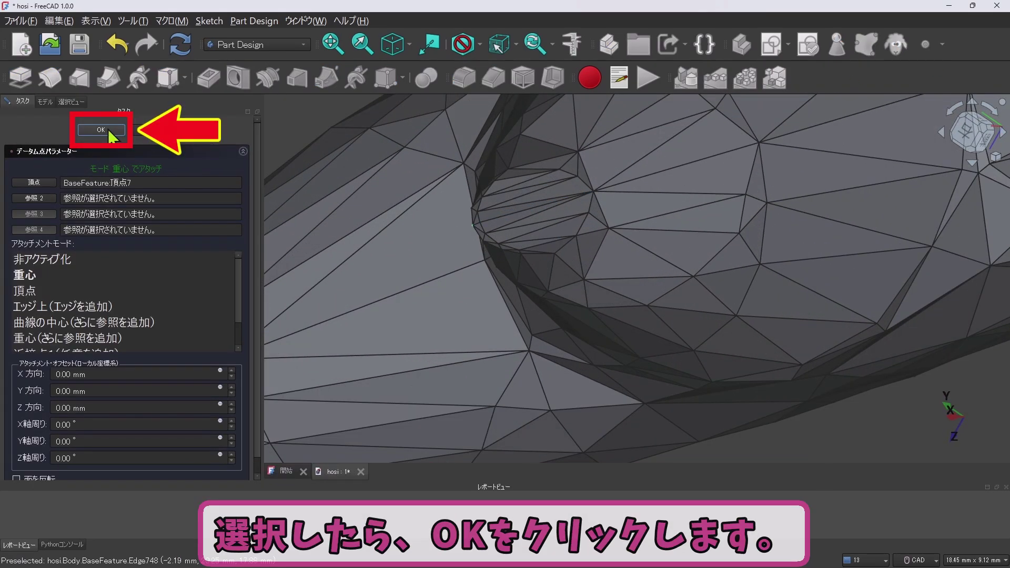
left_click(101, 130)
middle_click_drag(484, 358, 466, 239)
scroll(465, 240, "down", 5)
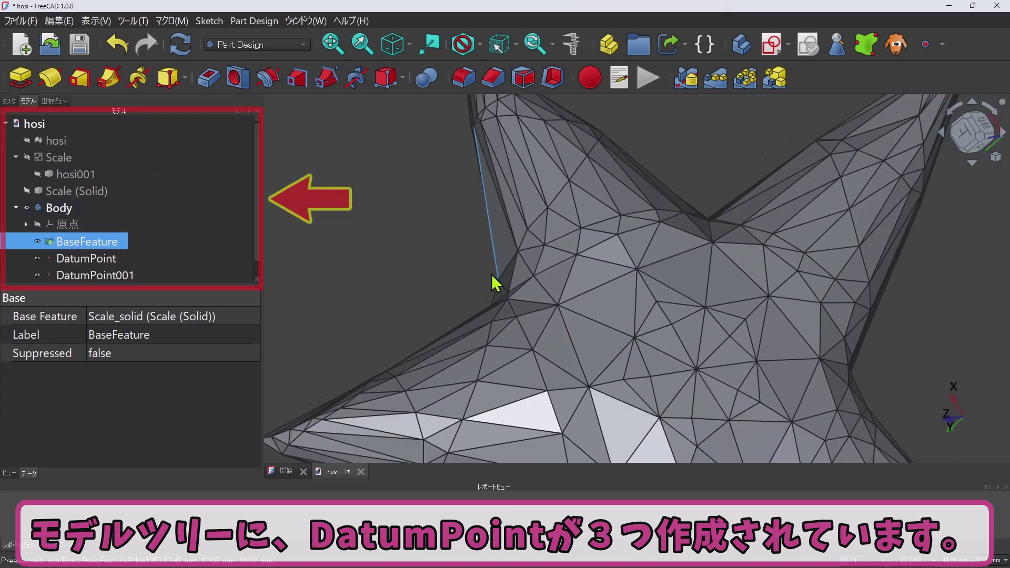
Create a datum plane through DatumPoint, DatumPoint001 and DatumPoint002, using the plane-by-three-points attachment mode
scroll(495, 284, "down", 8)
left_click(86, 258, "ctrl")
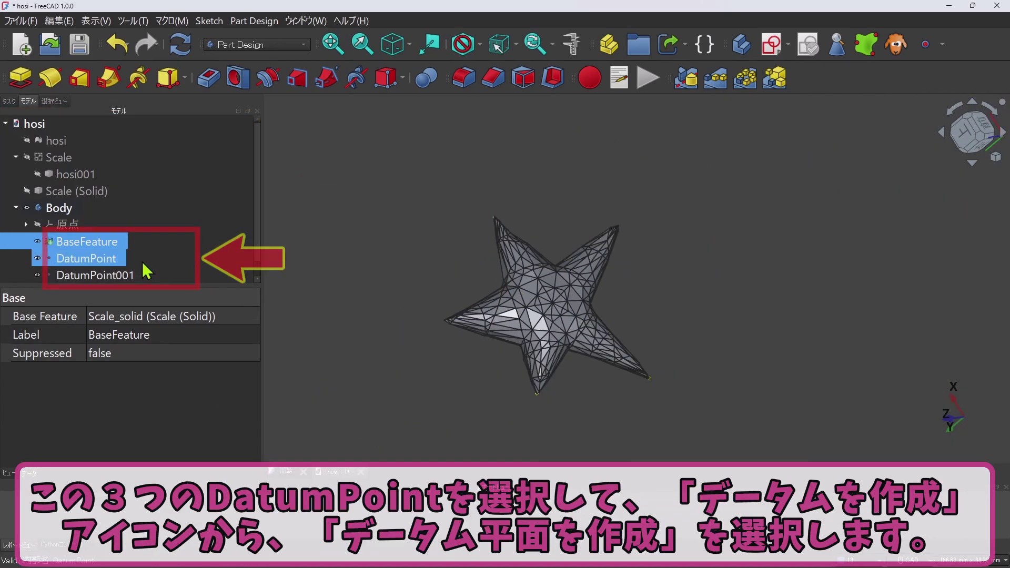
scroll(142, 263, "down", 1)
left_click(104, 241)
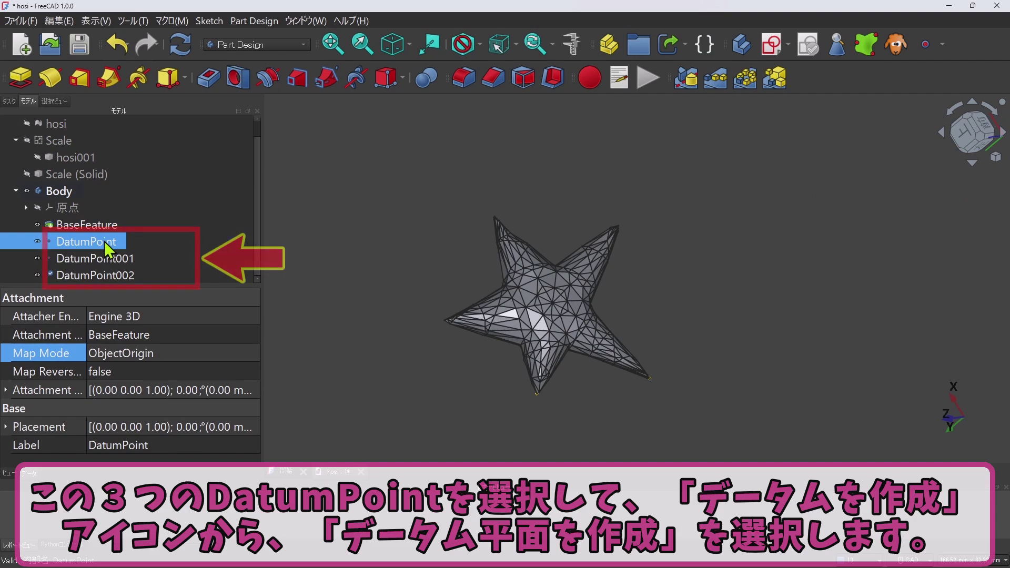
left_click(100, 258, "ctrl")
left_click(98, 275, "ctrl")
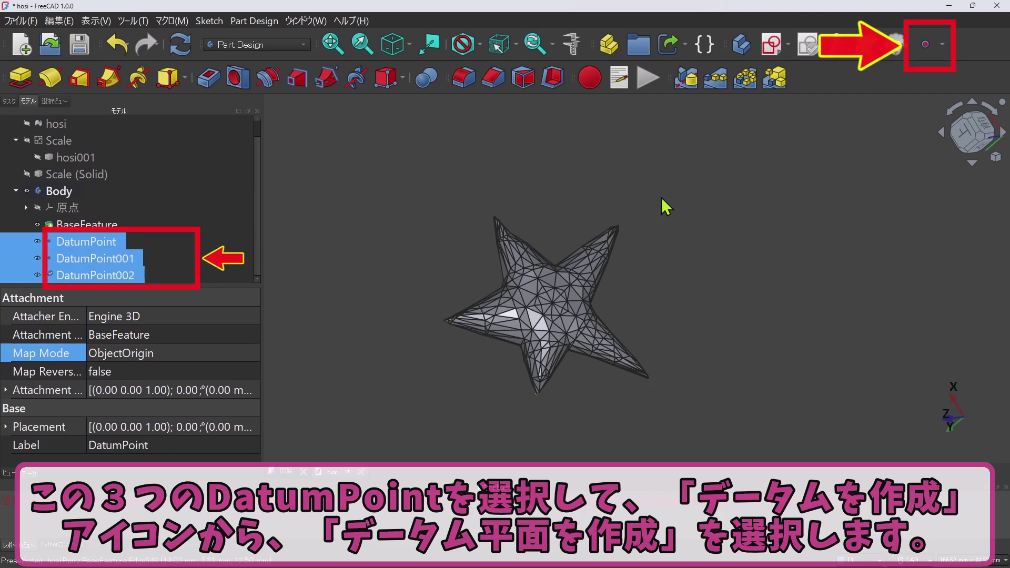
left_click(942, 46)
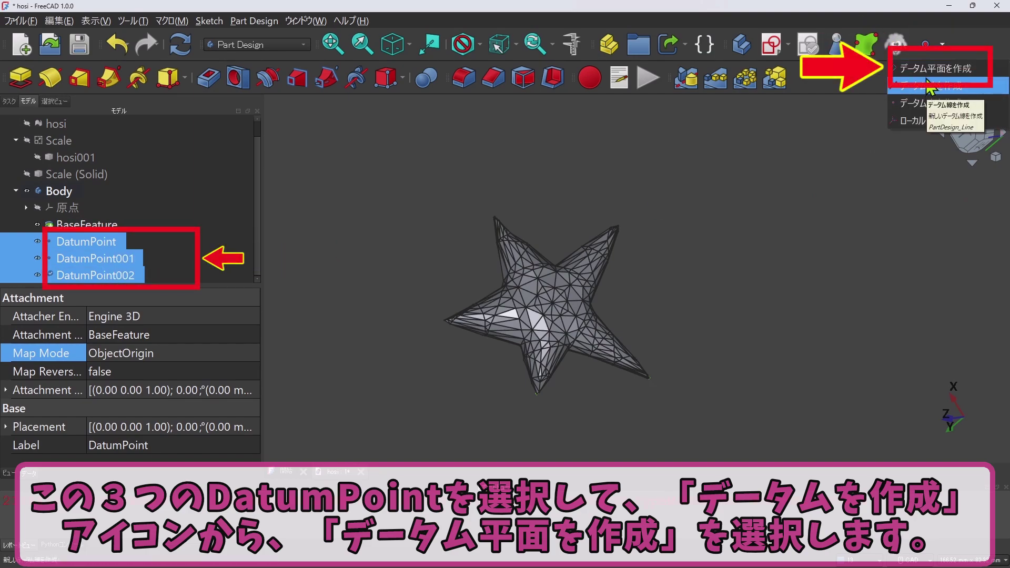
left_click(934, 69)
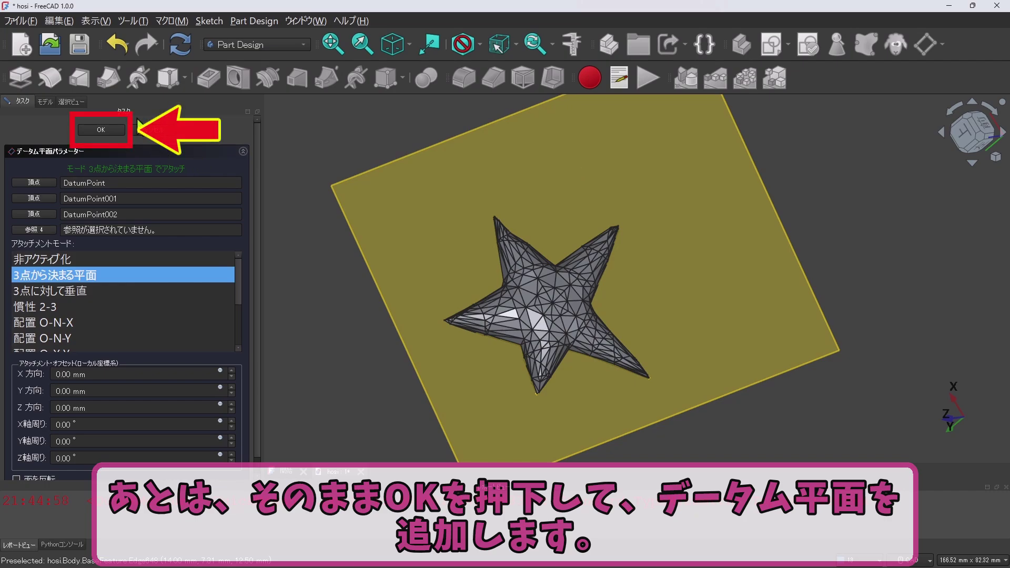
left_click(103, 128)
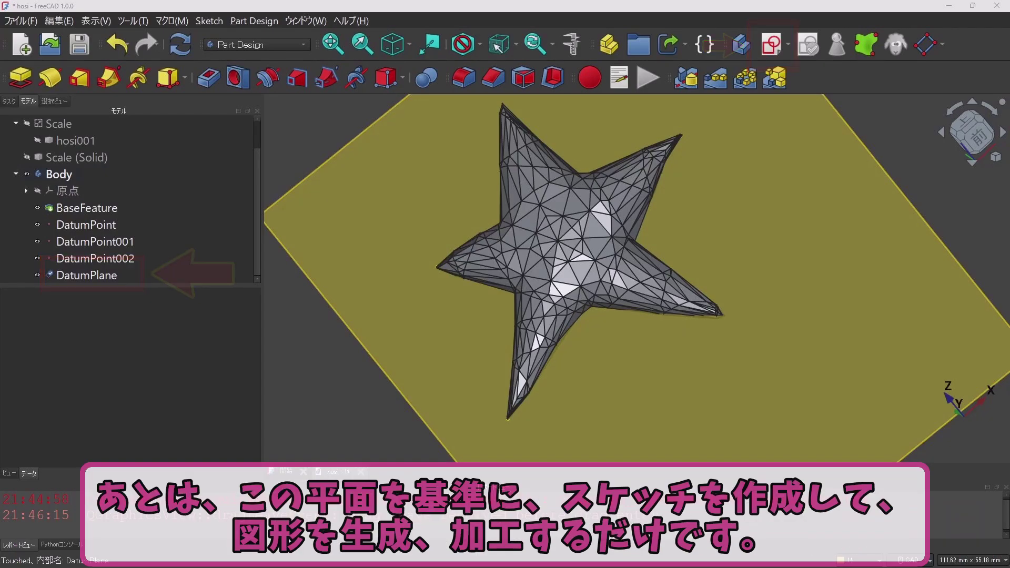
Create a new sketch attached to DatumPlane
left_click(102, 276)
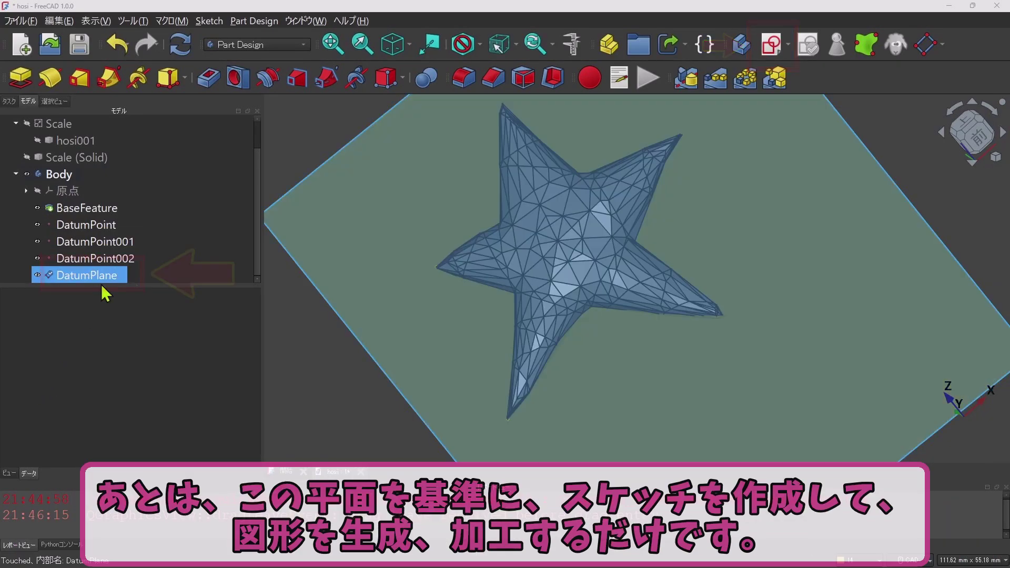
left_click(96, 279)
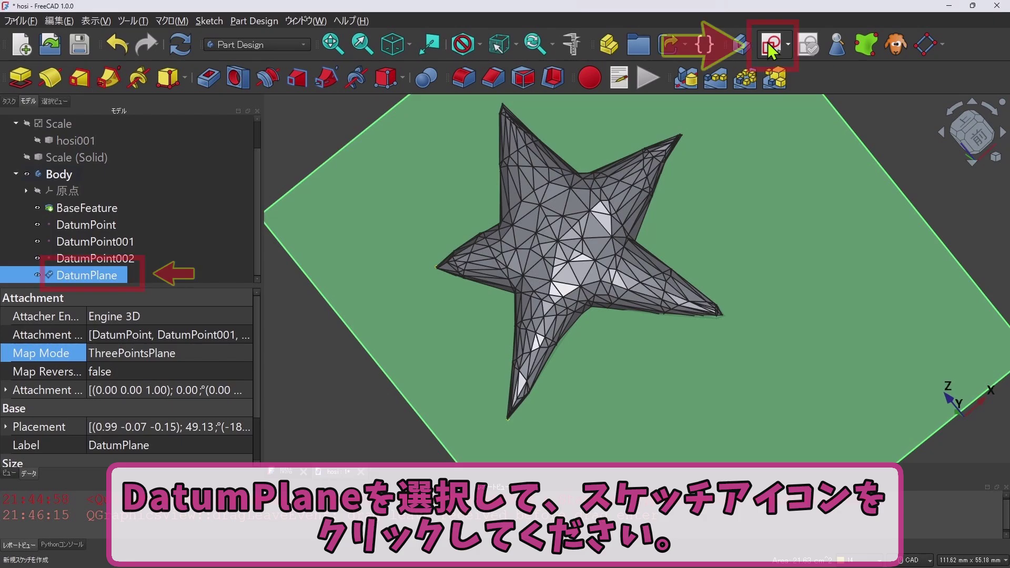
left_click(772, 47)
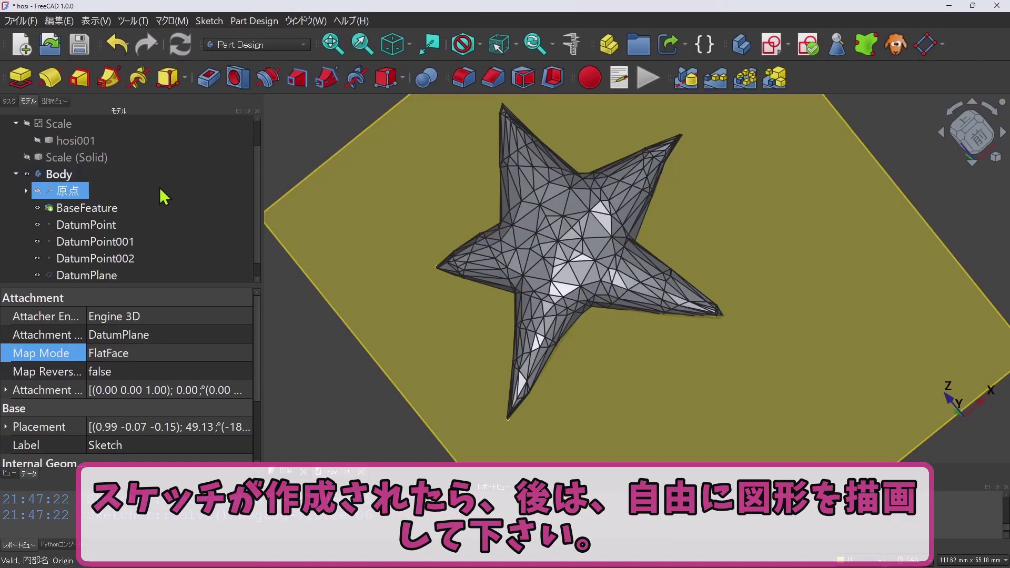